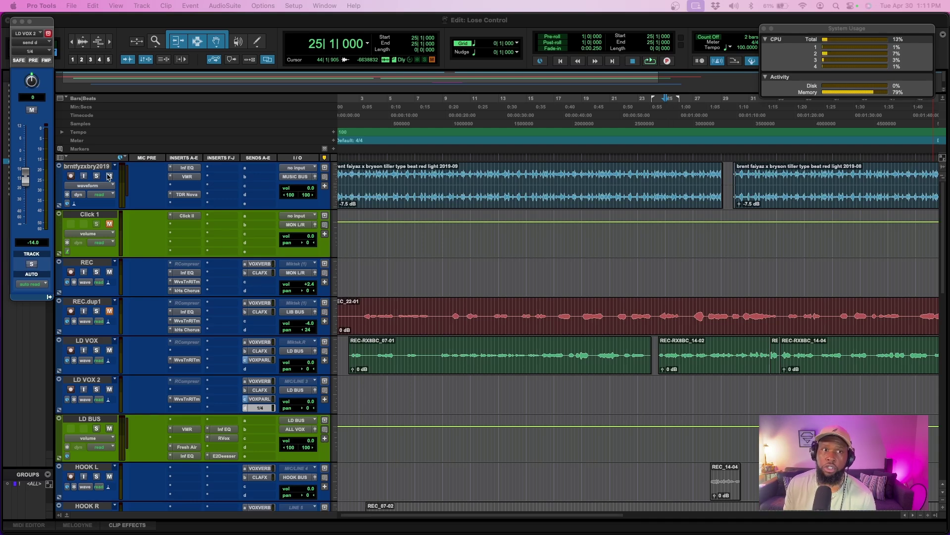
# Open the Virtual Mix Rack insert on the LD BUS track and switch it to setting B with only the Virtual Channel module
pyautogui.scroll(-15, 143, 381)
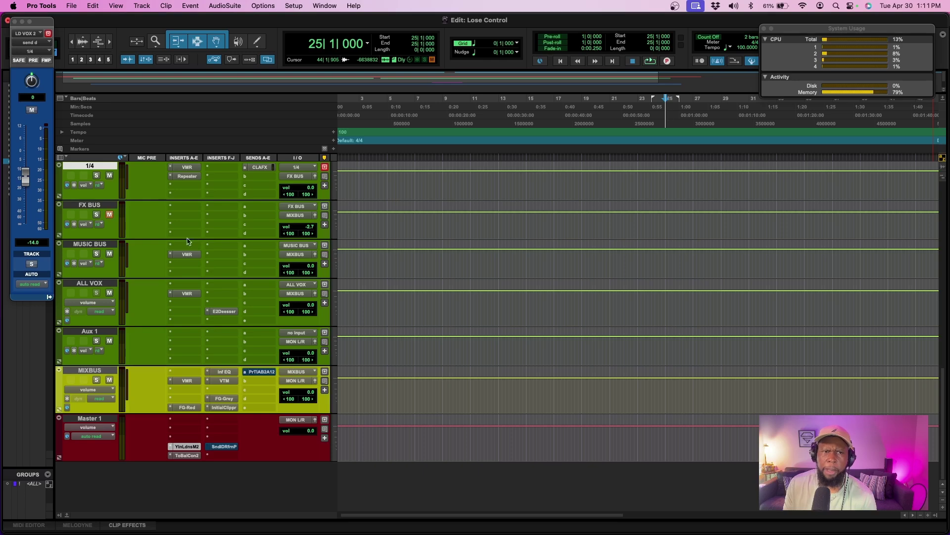
pyautogui.scroll(15, 188, 241)
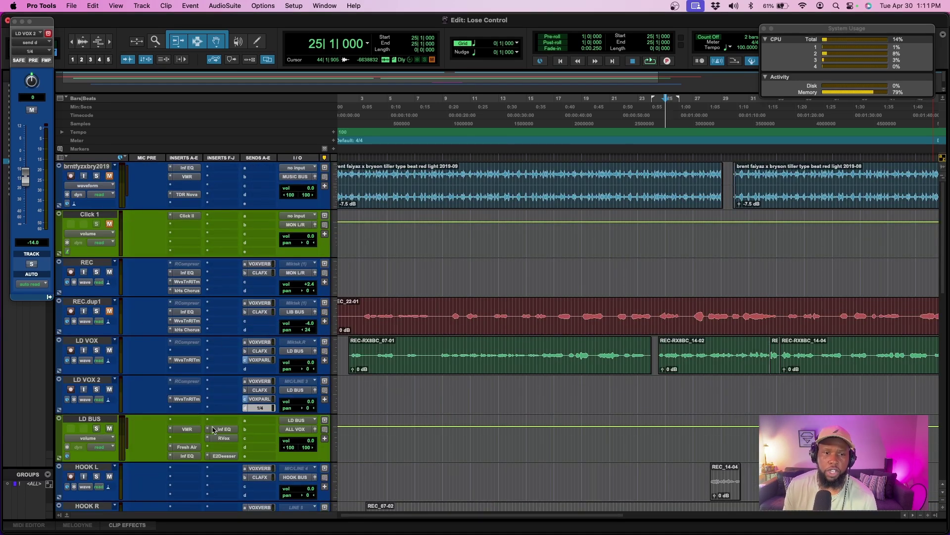
pyautogui.click(191, 431)
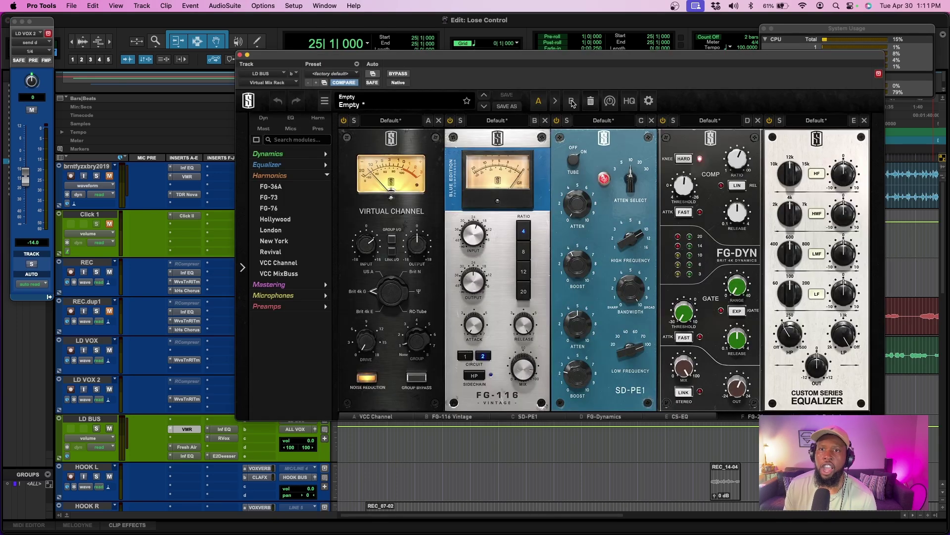
pyautogui.click(572, 102)
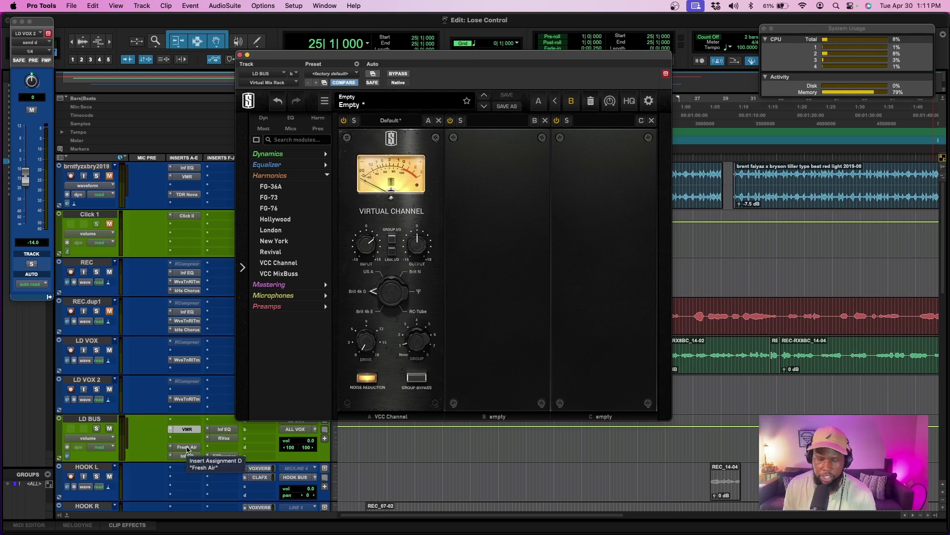
# Bypass the Fresh Air, both Inf EQ, RVox and E2Deesser inserts on LD BUS and close the plug-in window
pyautogui.click(187, 448)
pyautogui.keyDown('shift'); pyautogui.click(187, 456); pyautogui.keyUp('shift')
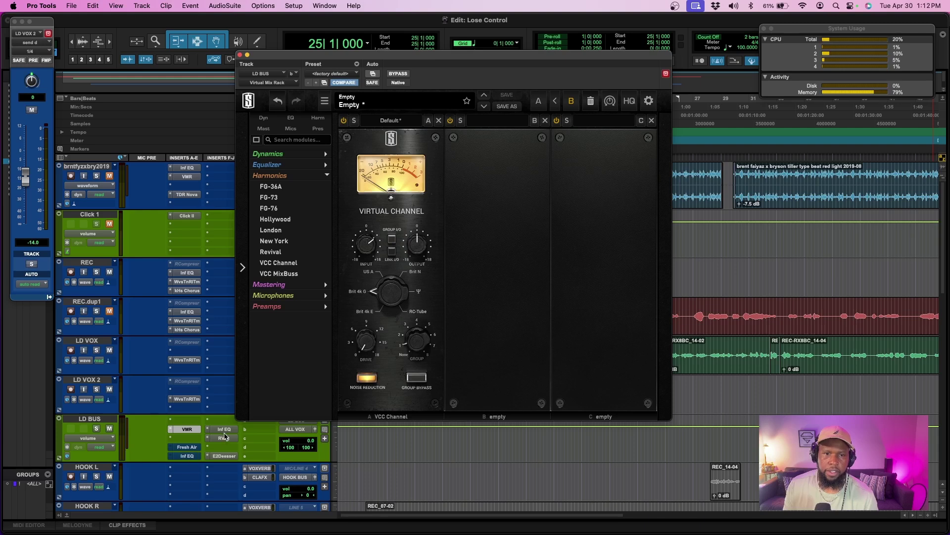
pyautogui.keyDown('shift'); pyautogui.click(224, 429); pyautogui.keyUp('shift')
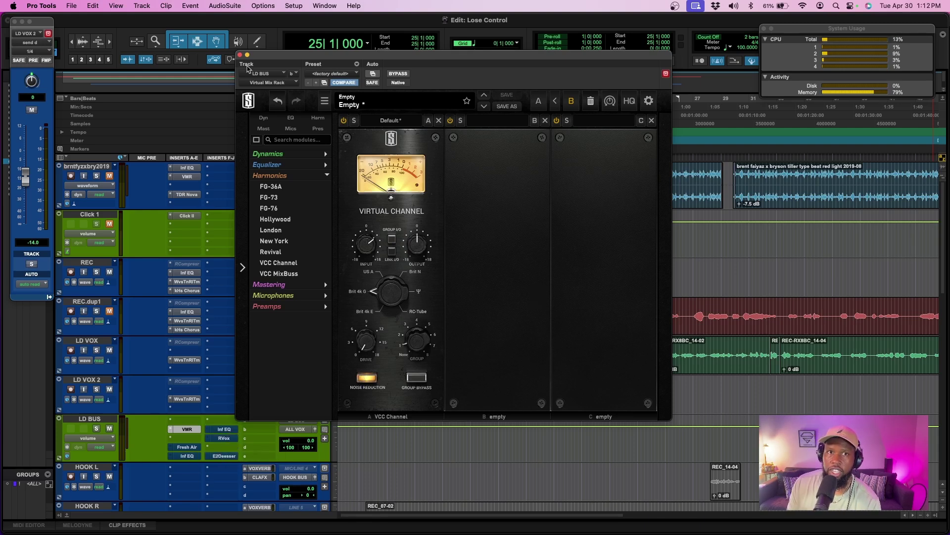
pyautogui.click(240, 55)
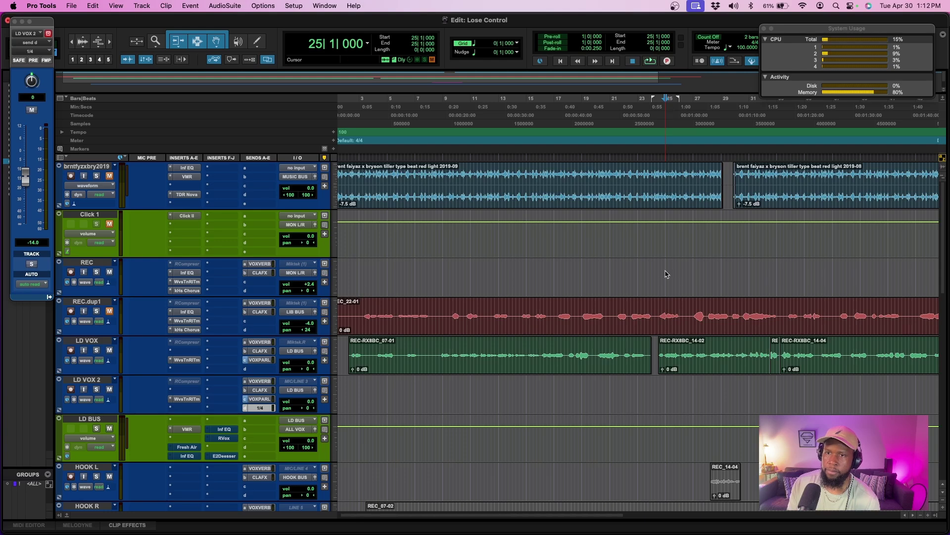
# Play back the lead vocal without its bus processing from bar 25 and again from bar 27
pyautogui.press('space')
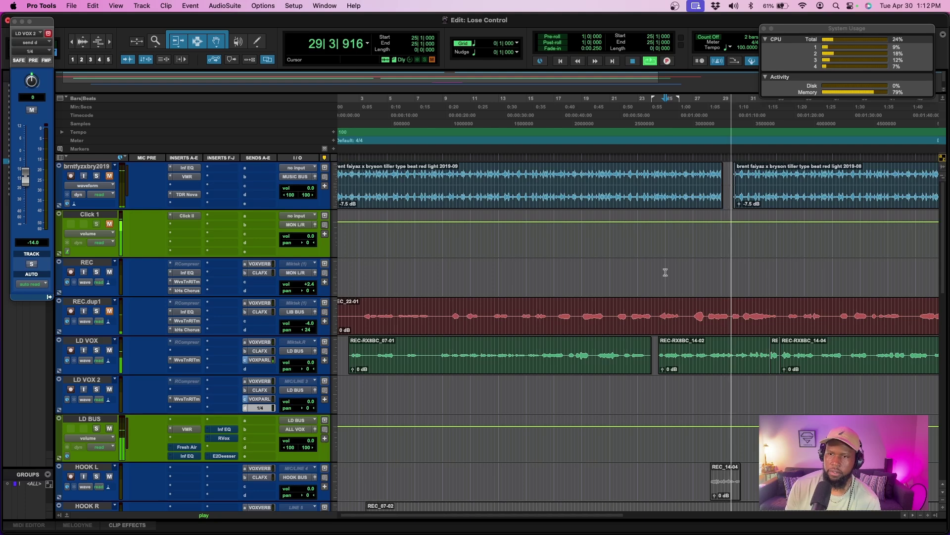
pyautogui.press('space')
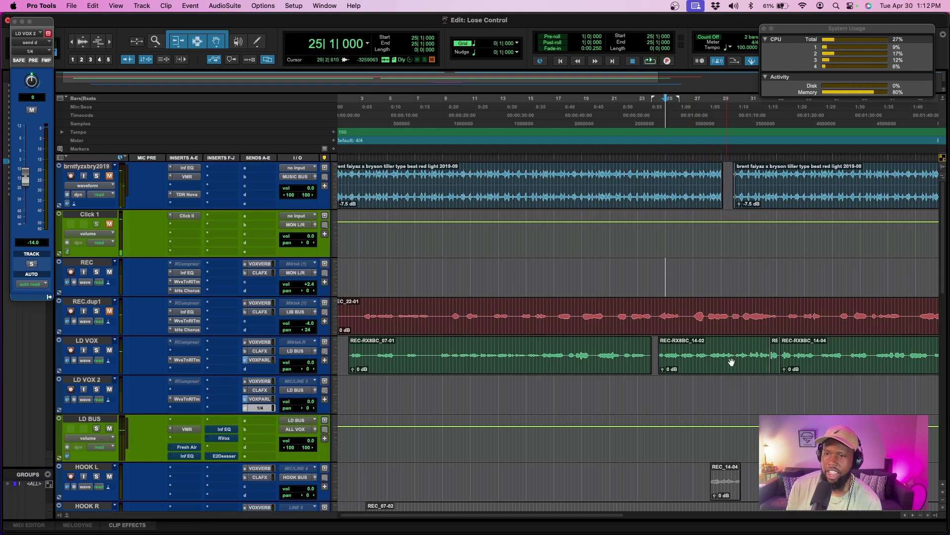
pyautogui.click(693, 351)
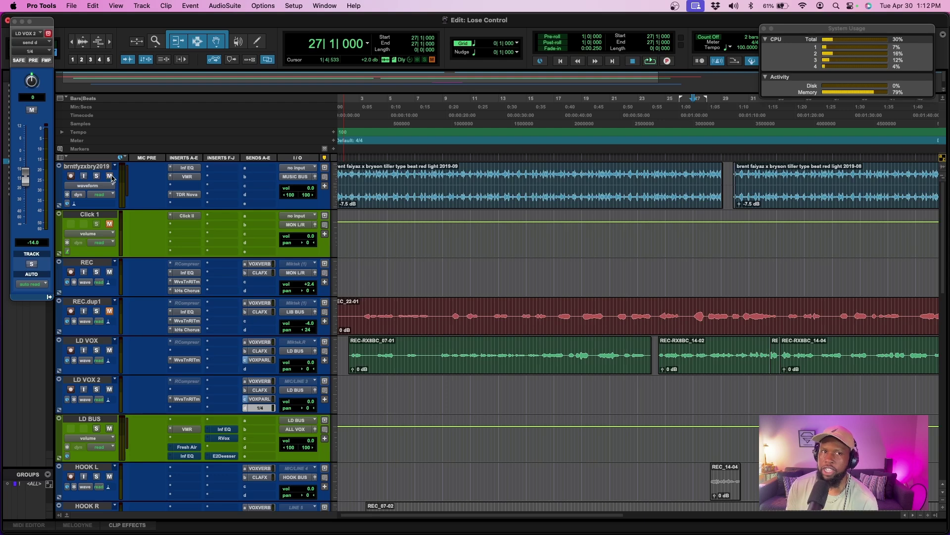
pyautogui.press('space')
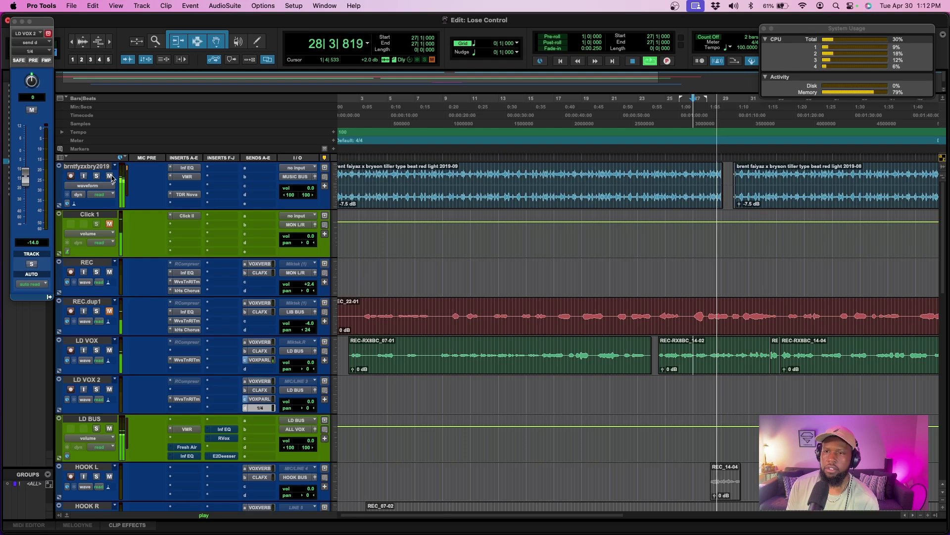
pyautogui.press('space')
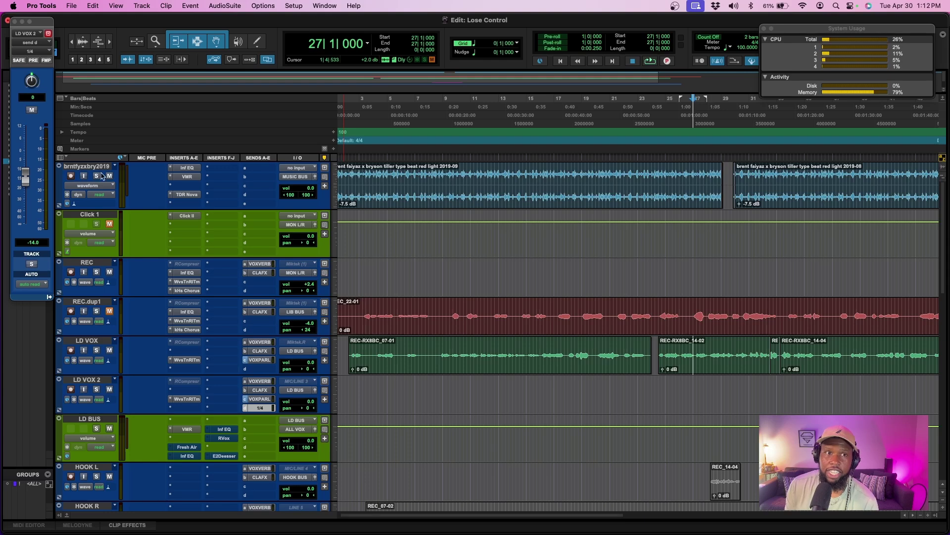
# Switch the Virtual Mix Rack on LD BUS back to setting A and close the plug-in window
pyautogui.click(187, 429)
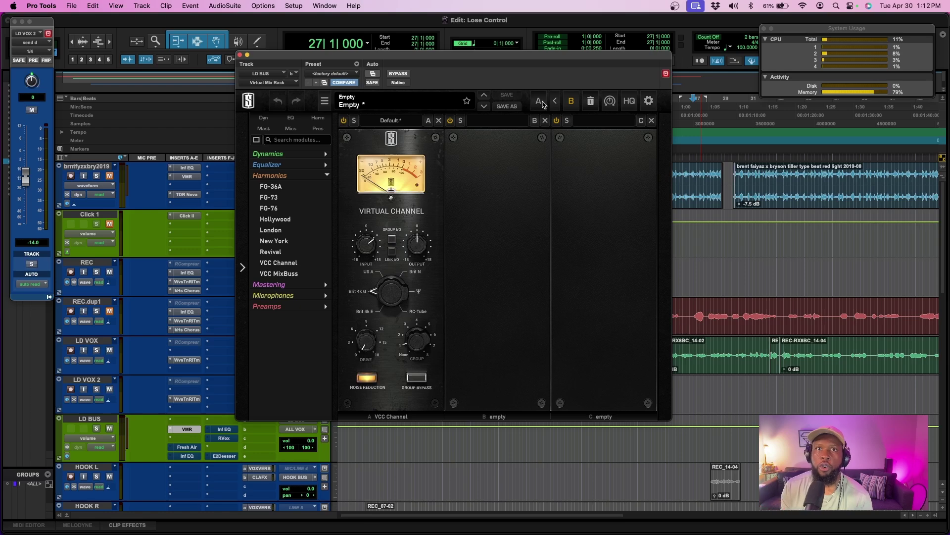
pyautogui.click(540, 101)
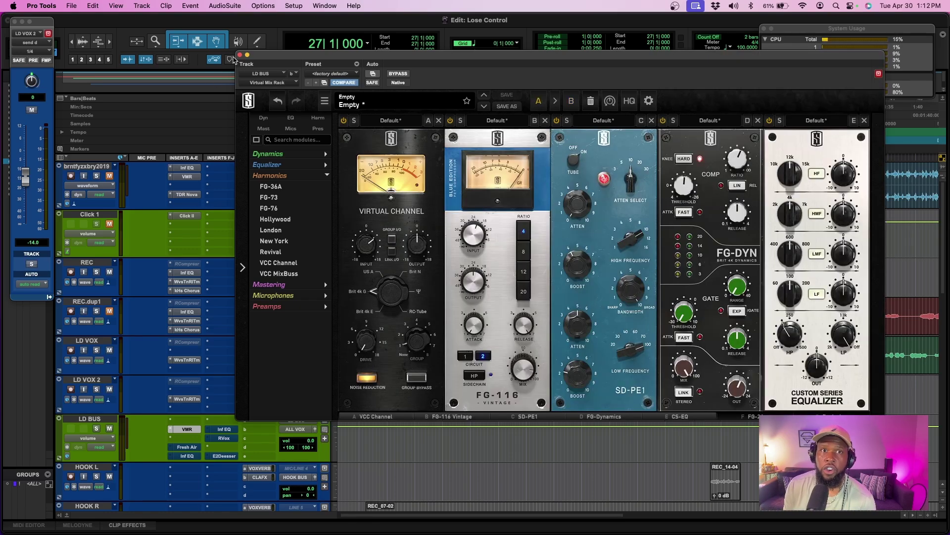
pyautogui.press('super+w')
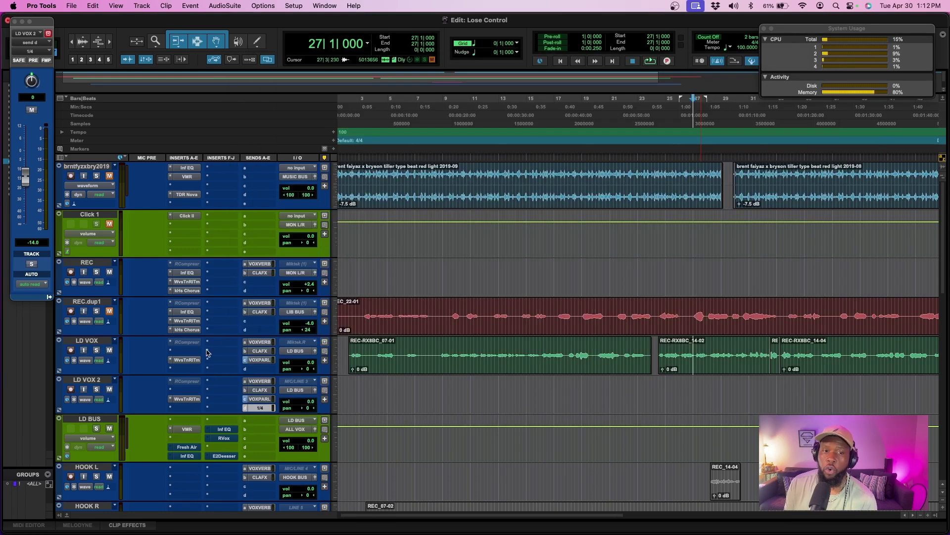
# Take the Fresh Air, both Inf EQ, RVox and E2Deesser inserts on LD BUS out of bypass
pyautogui.rightClick(186, 449)
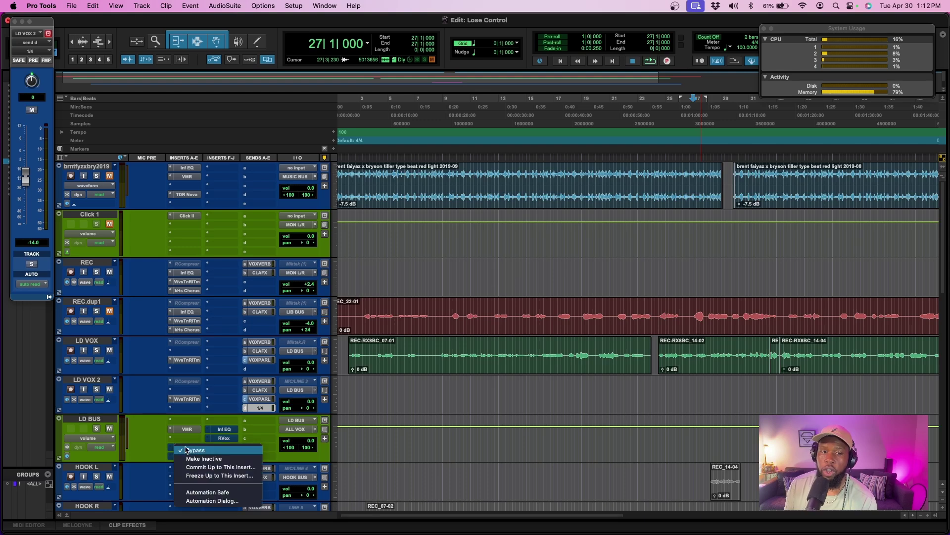
pyautogui.click(195, 452)
pyautogui.rightClick(195, 455)
pyautogui.click(195, 459)
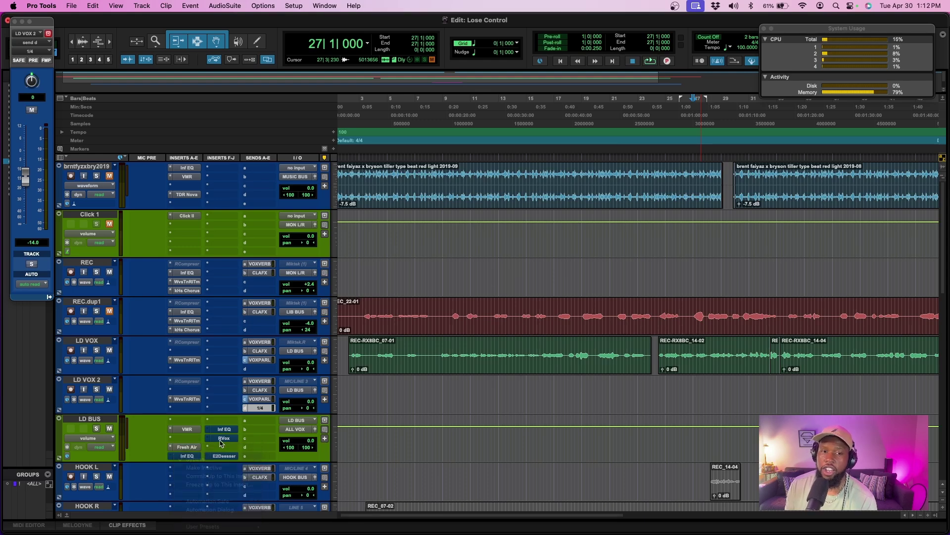
pyautogui.click(222, 455)
pyautogui.click(227, 455)
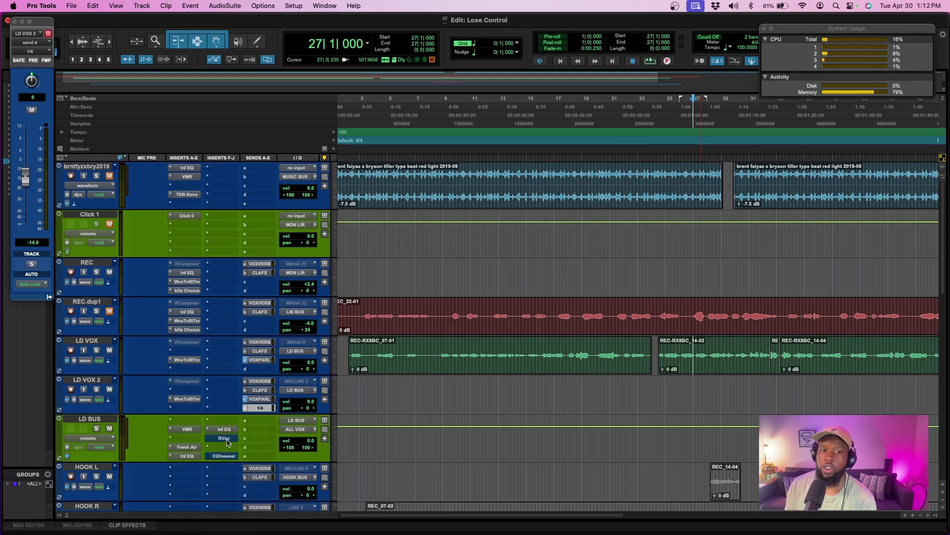
pyautogui.rightClick(229, 439)
pyautogui.click(245, 441)
pyautogui.rightClick(222, 457)
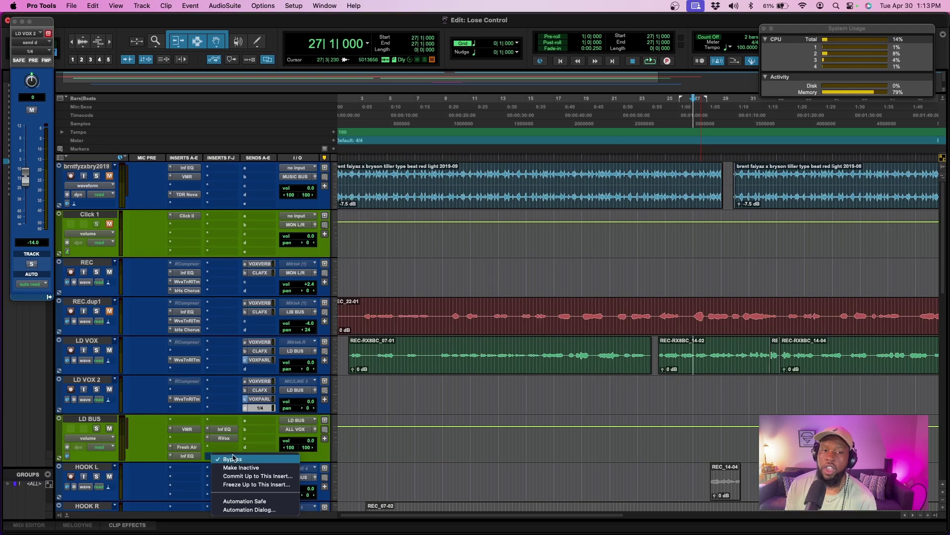
pyautogui.click(233, 458)
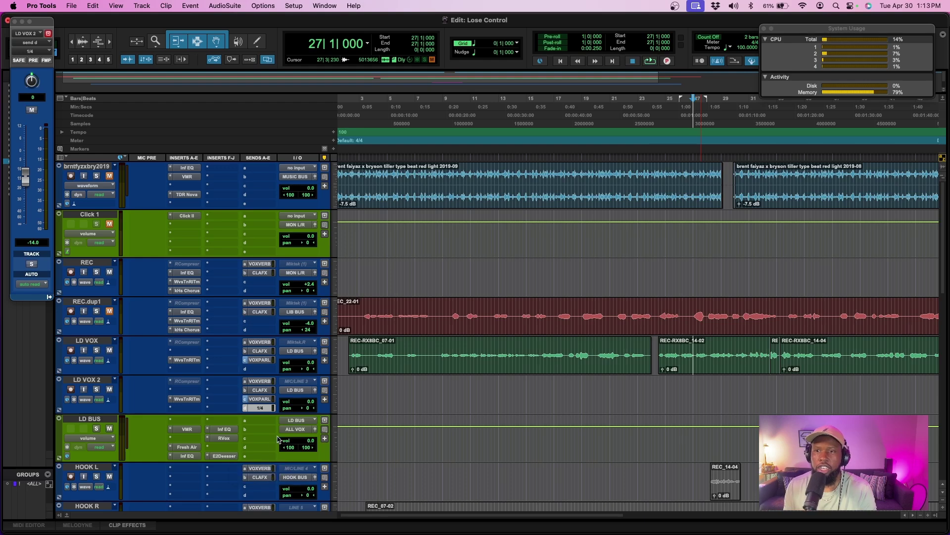
# Play the processed lead vocal from bar 25, closing the Virtual Mix Rack window and unmuting the beat track during playback
pyautogui.click(666, 268)
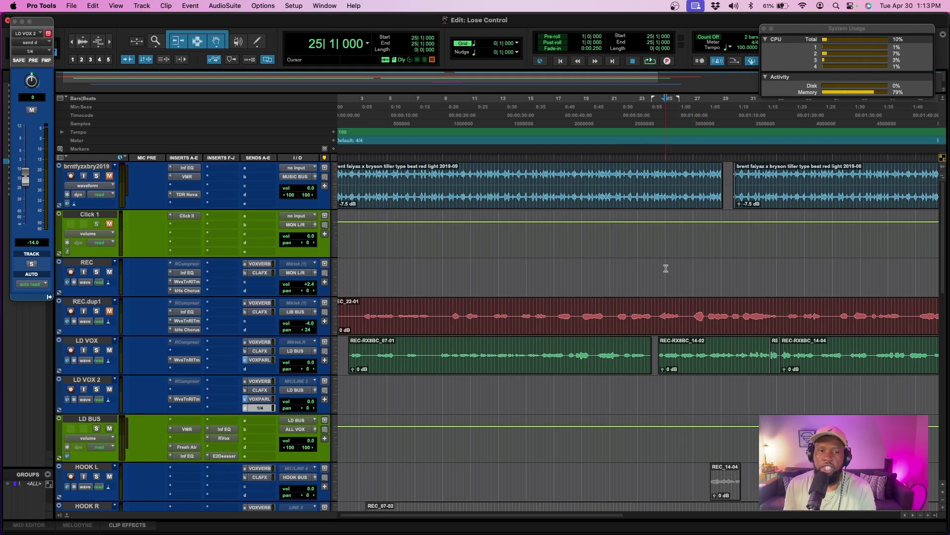
pyautogui.press('space')
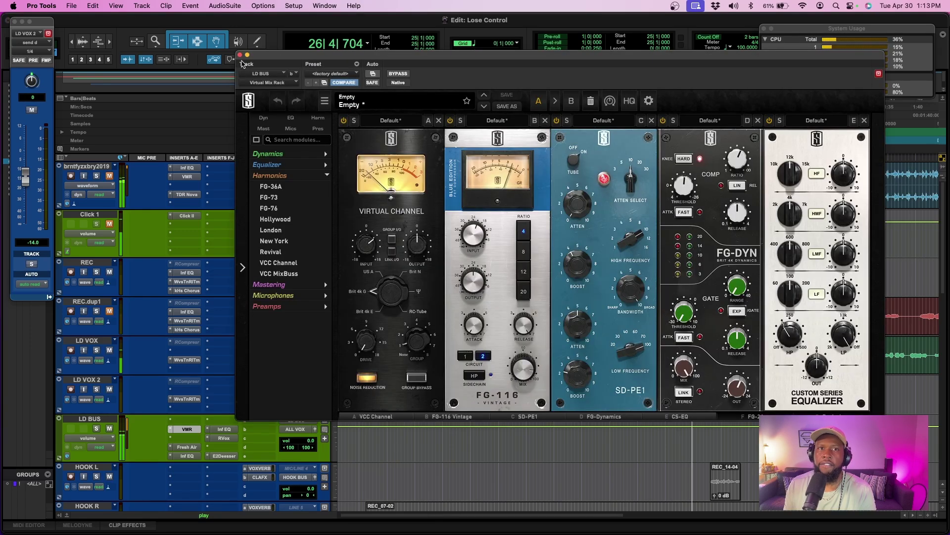
pyautogui.click(240, 55)
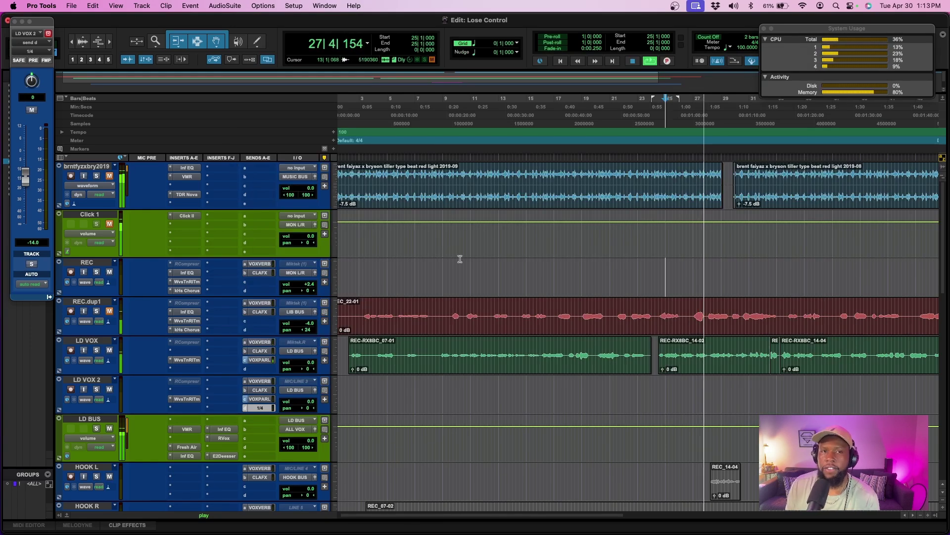
pyautogui.scroll(-15, 149, 307)
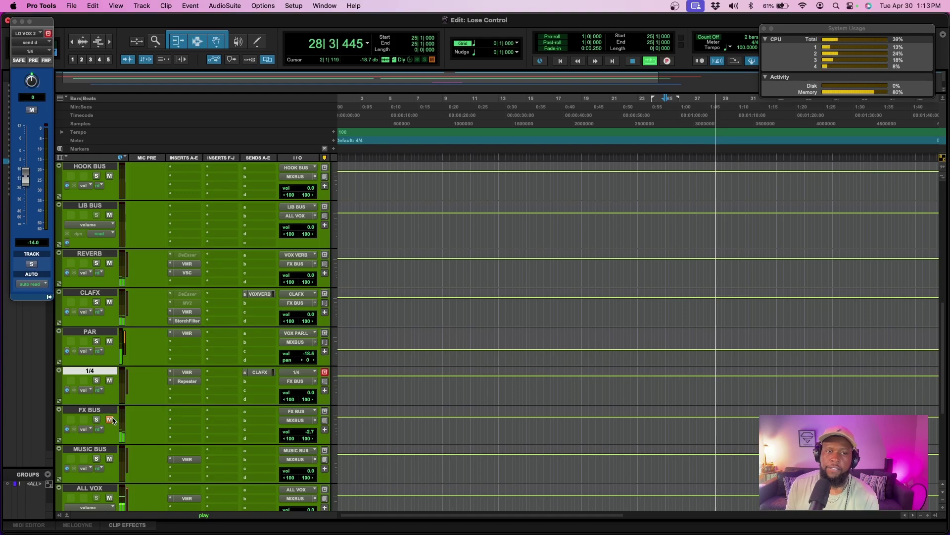
pyautogui.scroll(15, 477, 342)
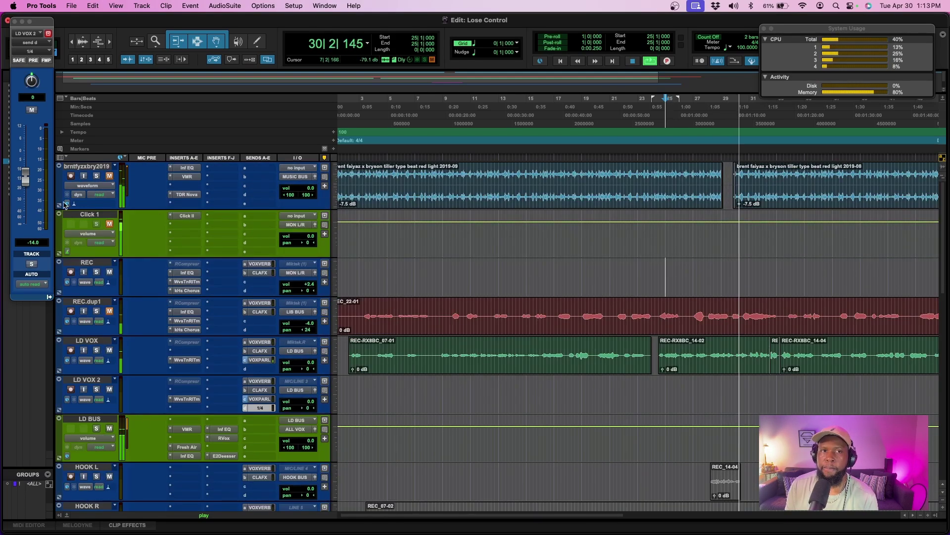
pyautogui.click(110, 176)
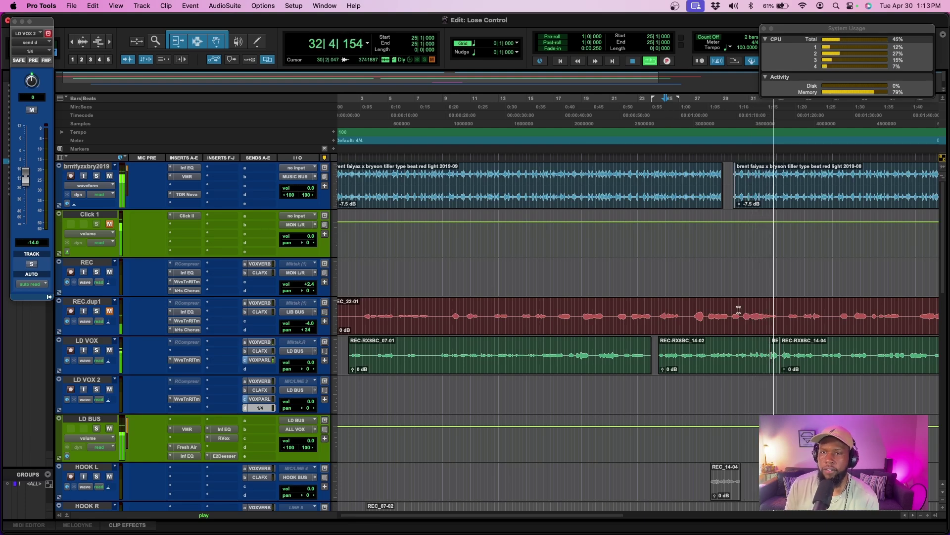
pyautogui.press('space')
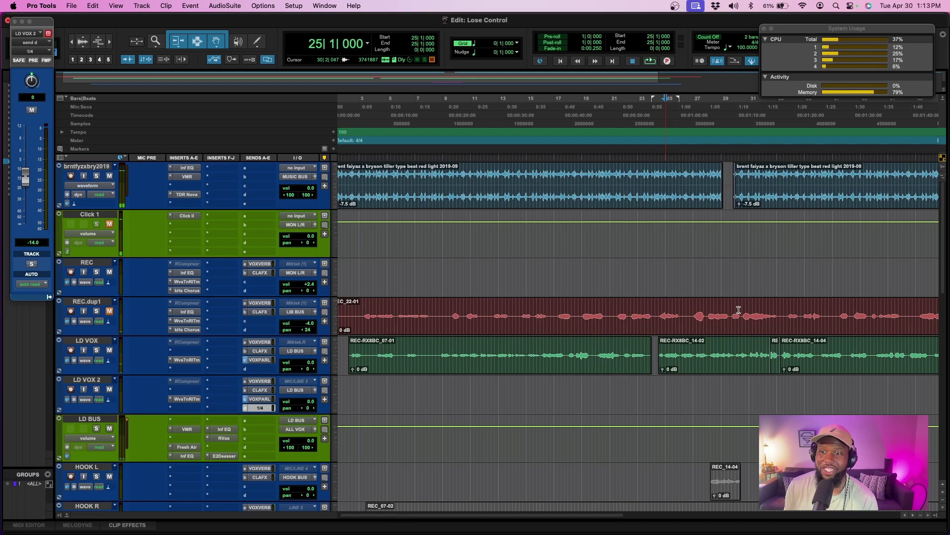
# Play the processed lead vocal together with the beat from bar 27
pyautogui.click(694, 273)
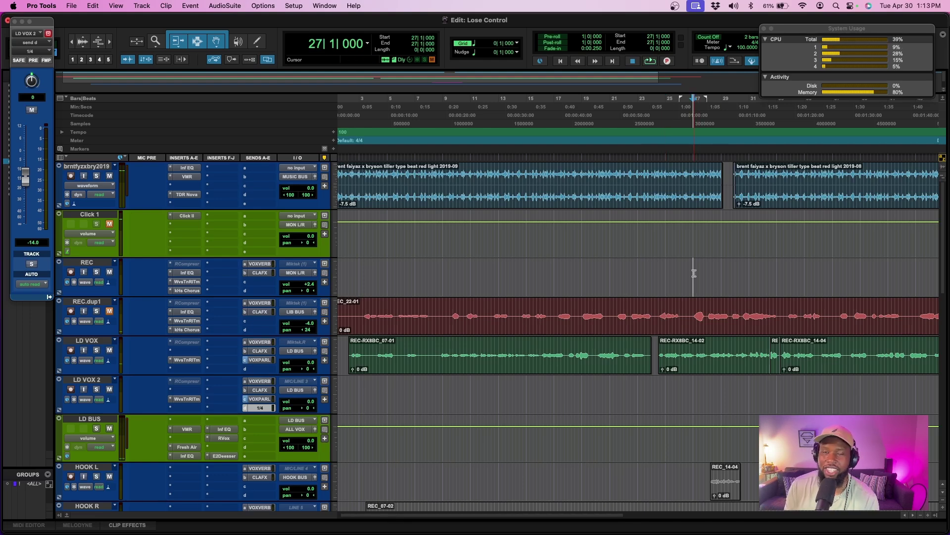
pyautogui.press('space')
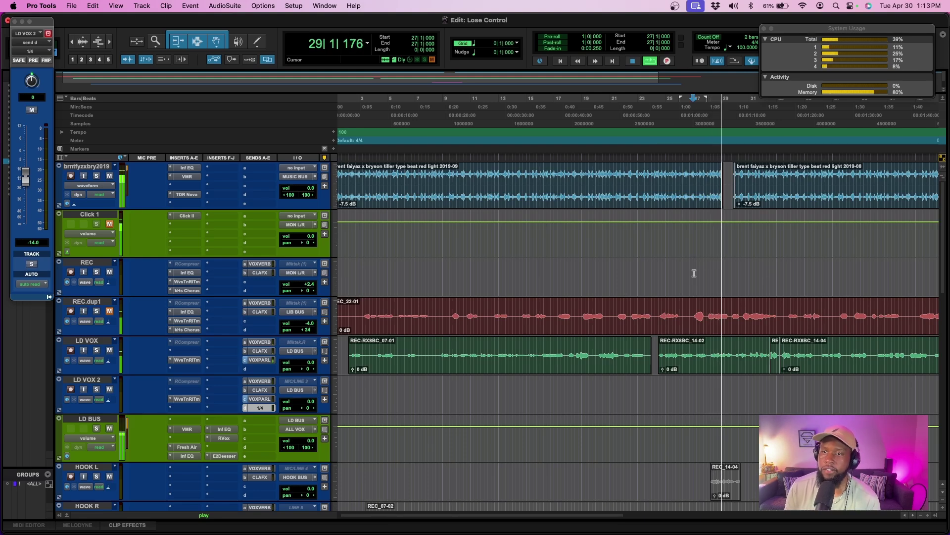
pyautogui.press('space')
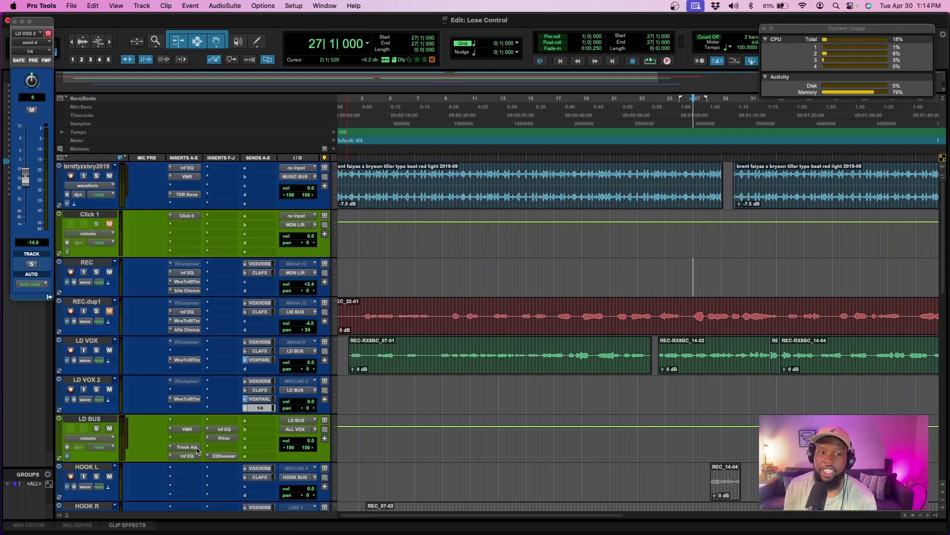
# Open the Virtual Mix Rack on LD BUS and play from bar 27 to examine the FG-116 compressor's gain reduction meter
pyautogui.click(187, 430)
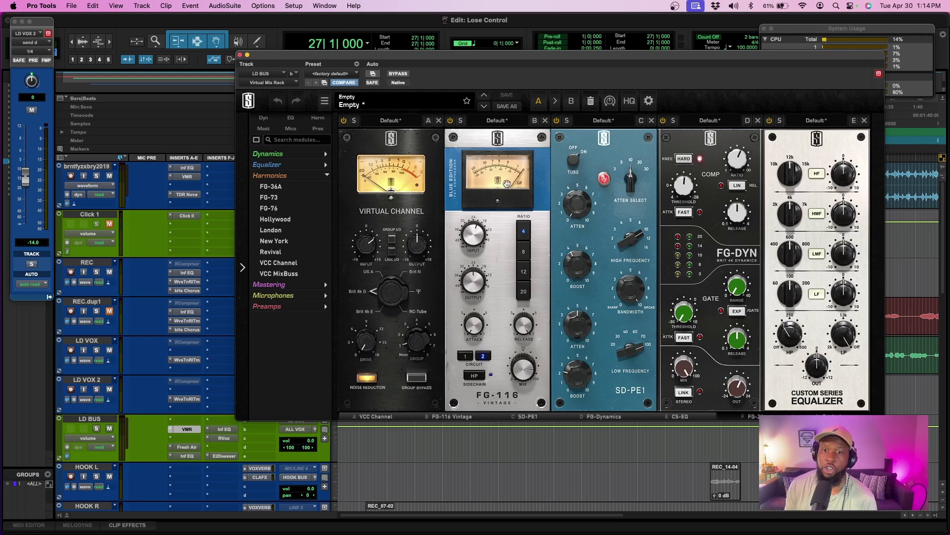
pyautogui.press('space')
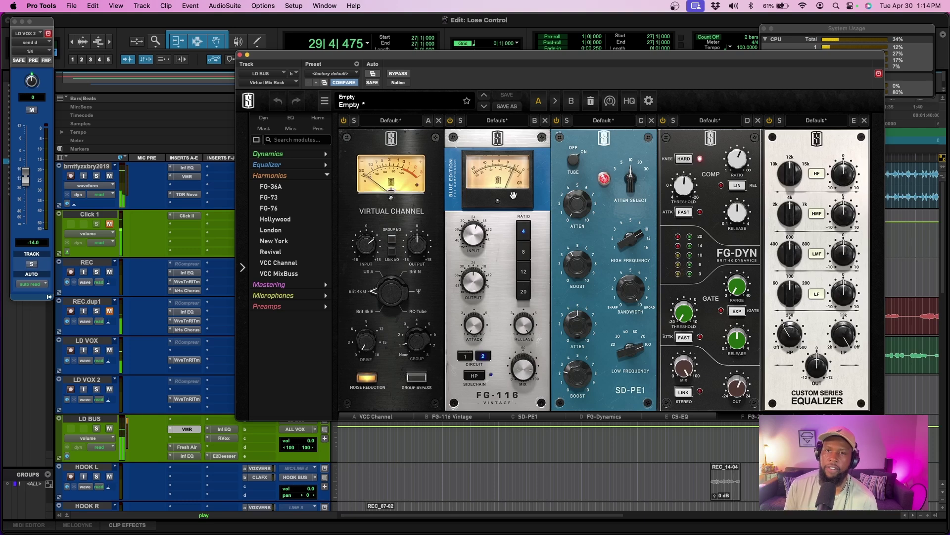
pyautogui.press('space')
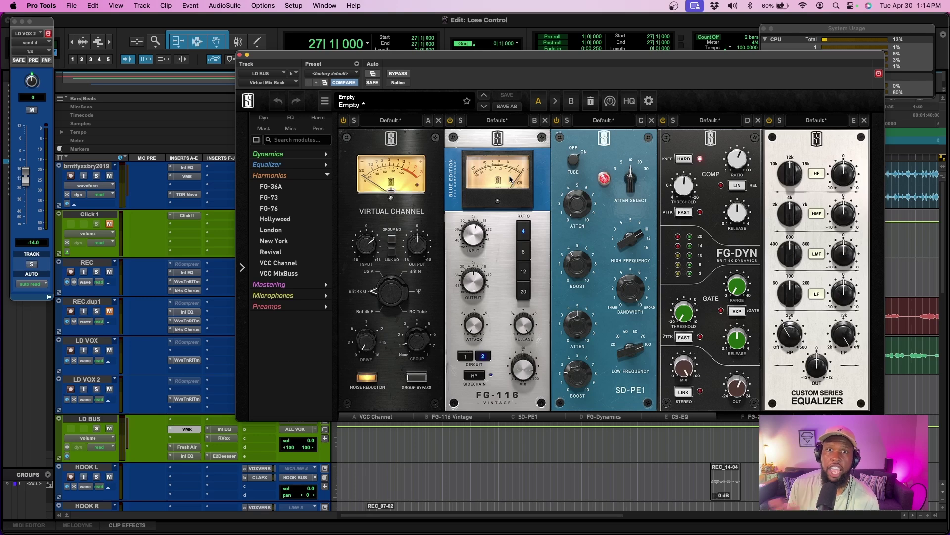
pyautogui.press('space')
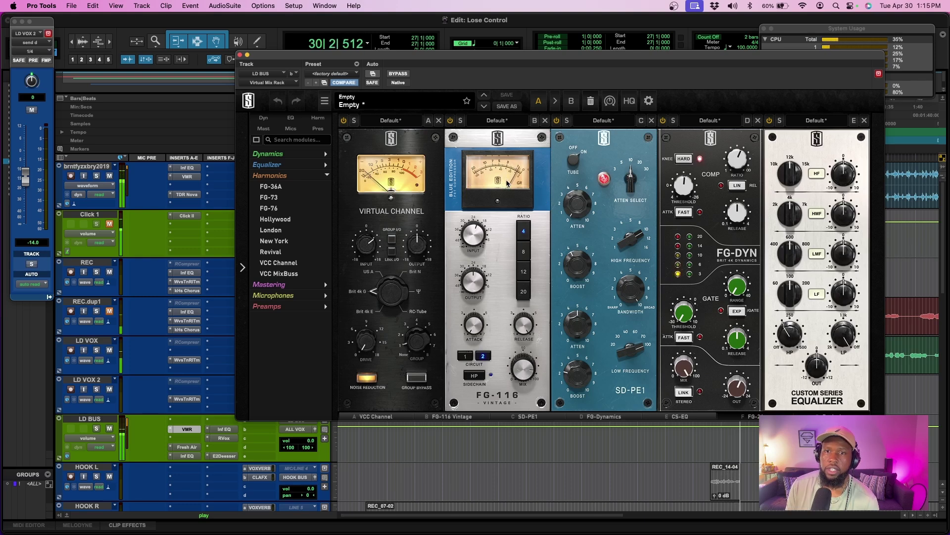
pyautogui.press('space')
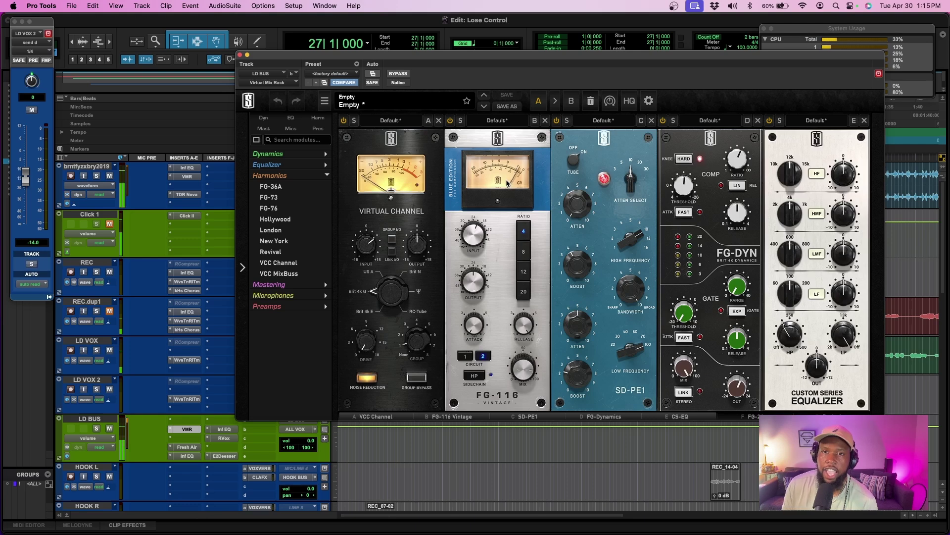
# Play from bar 27 with the SD-PE1 equalizer module switched off and again with it on to compare the lead vocal
pyautogui.moveTo(526, 367); pyautogui.dragTo(525, 374)
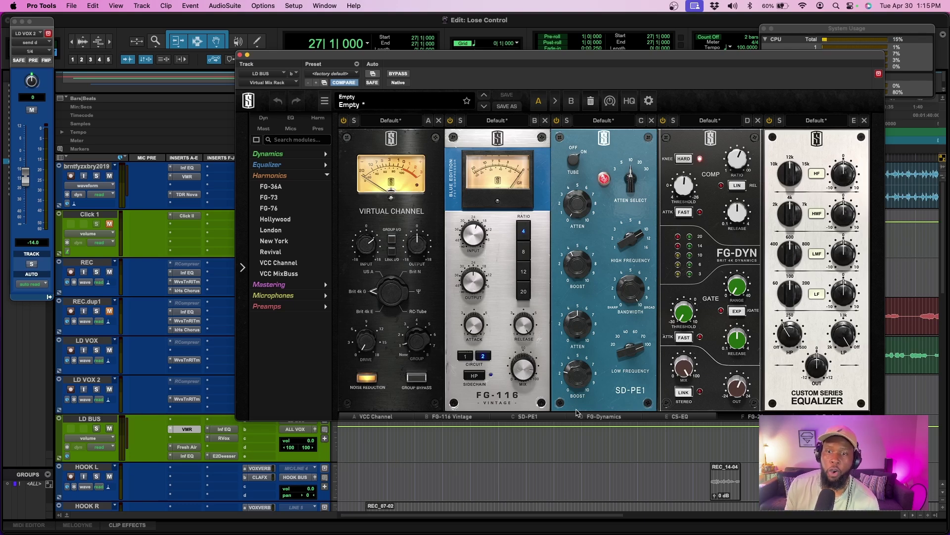
pyautogui.click(556, 122)
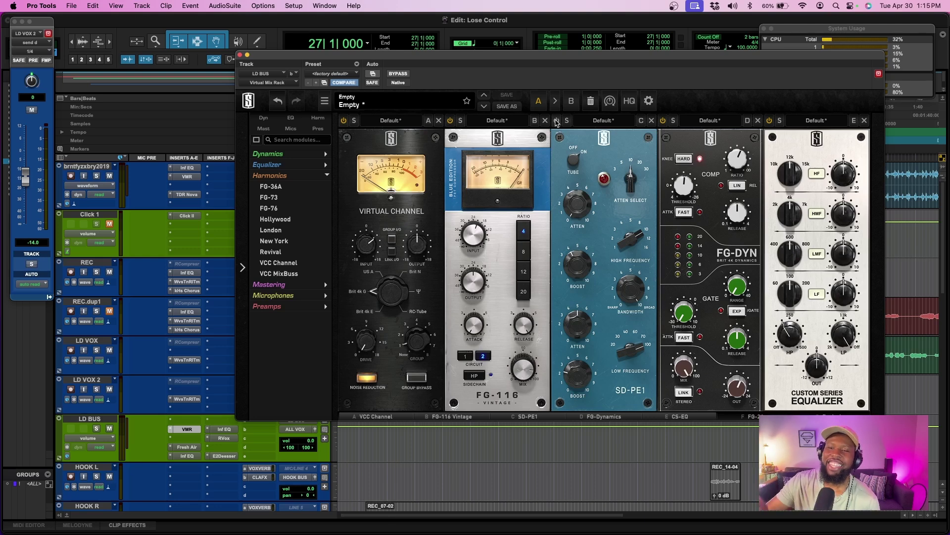
pyautogui.press('space')
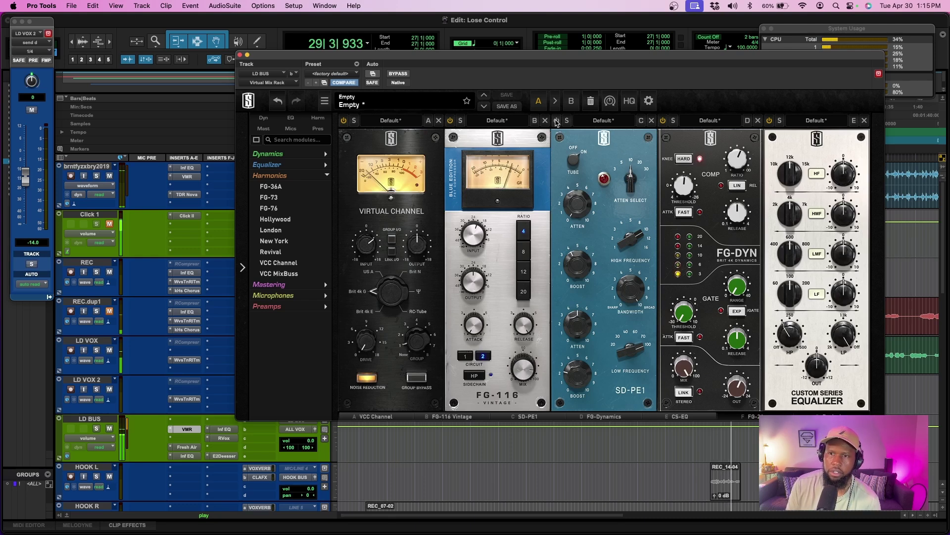
pyautogui.press('space')
pyautogui.press('space')
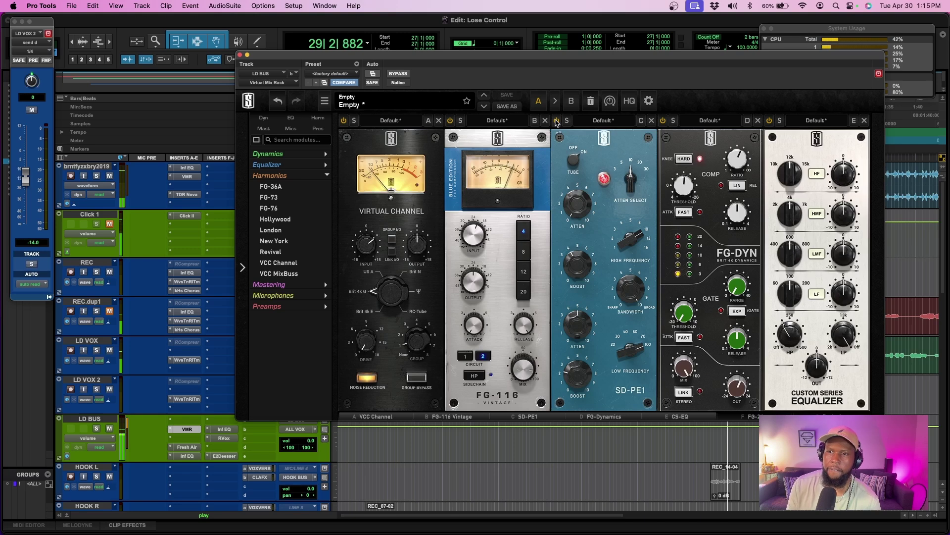
pyautogui.press('space')
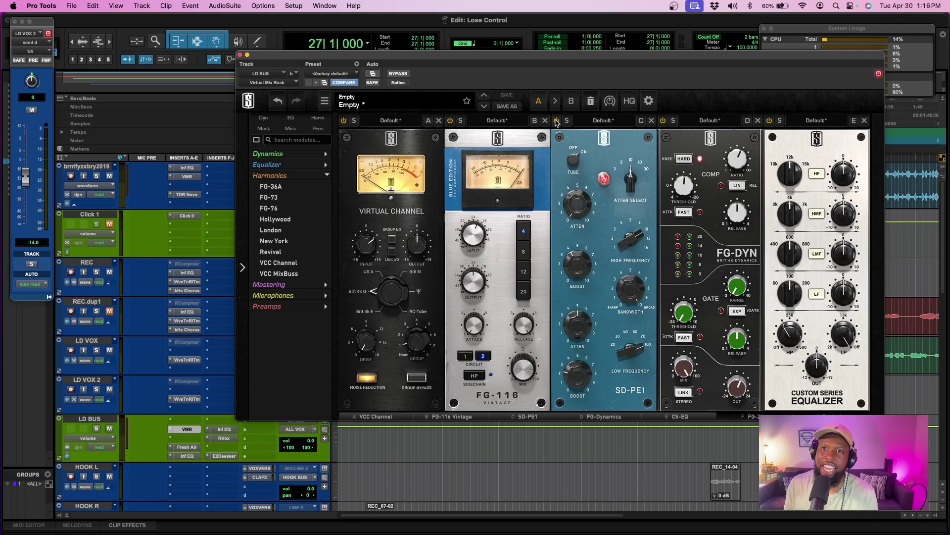
# Repeat the SD-PE1 off/on comparison of the lead vocal from bar 27
pyautogui.press('space')
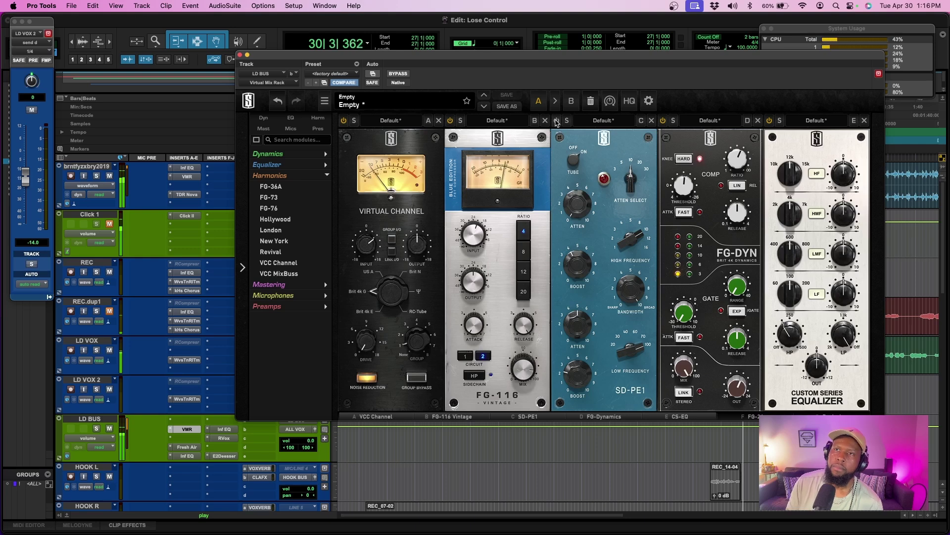
pyautogui.press('space')
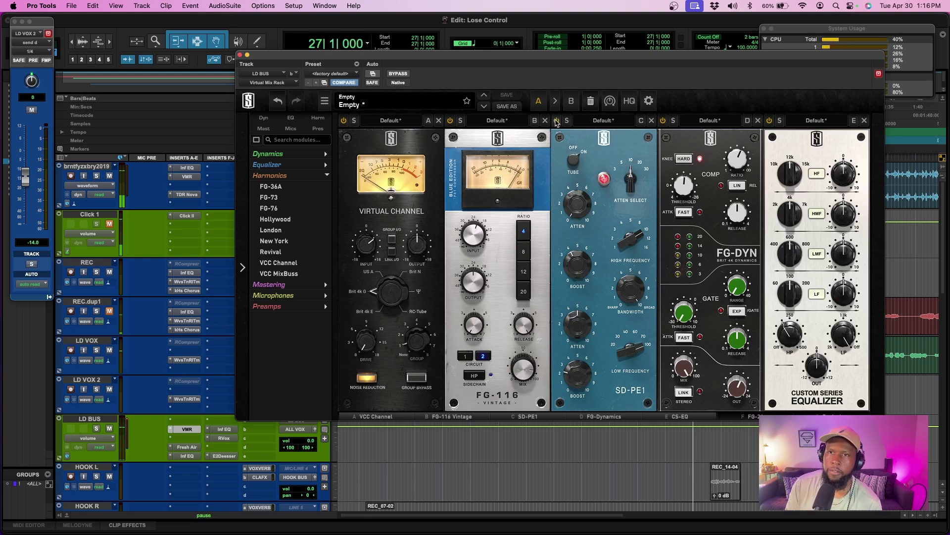
pyautogui.press('space')
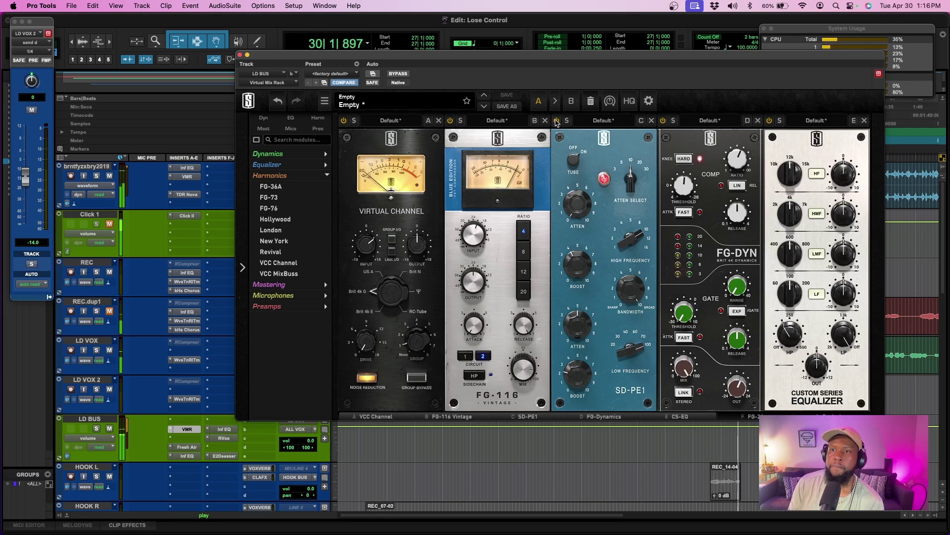
pyautogui.press('space')
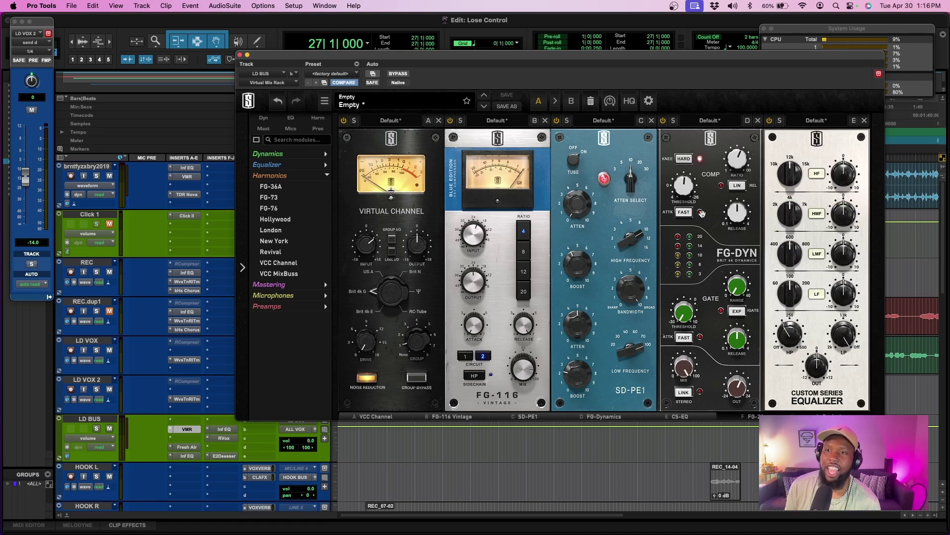
# Check the FG-DYN module's preset list and play from bar 27 with the module switched on and again with it off
pyautogui.click(711, 121)
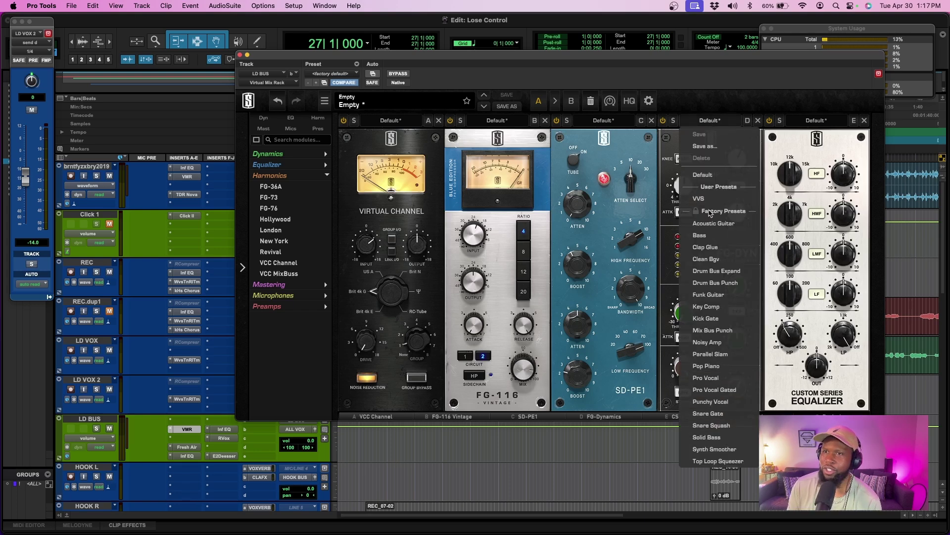
pyautogui.click(709, 118)
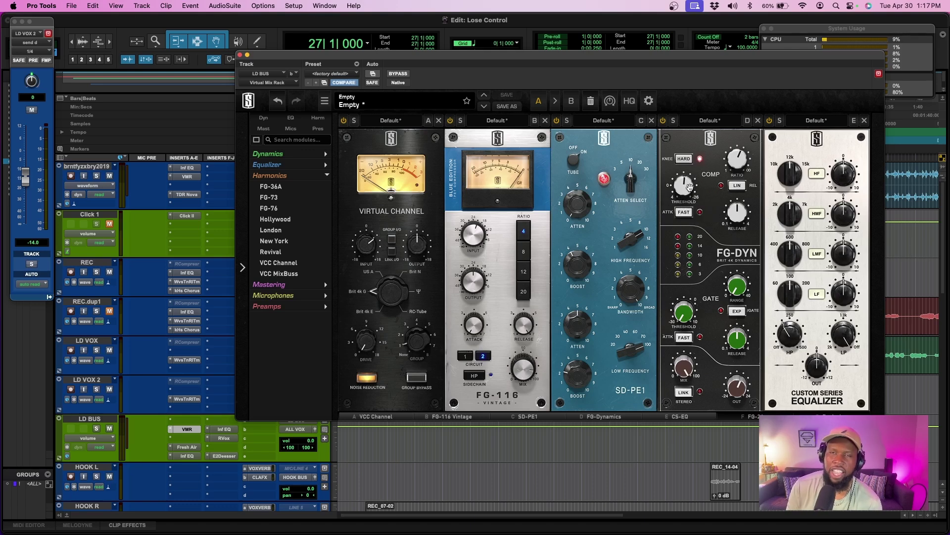
pyautogui.press('space')
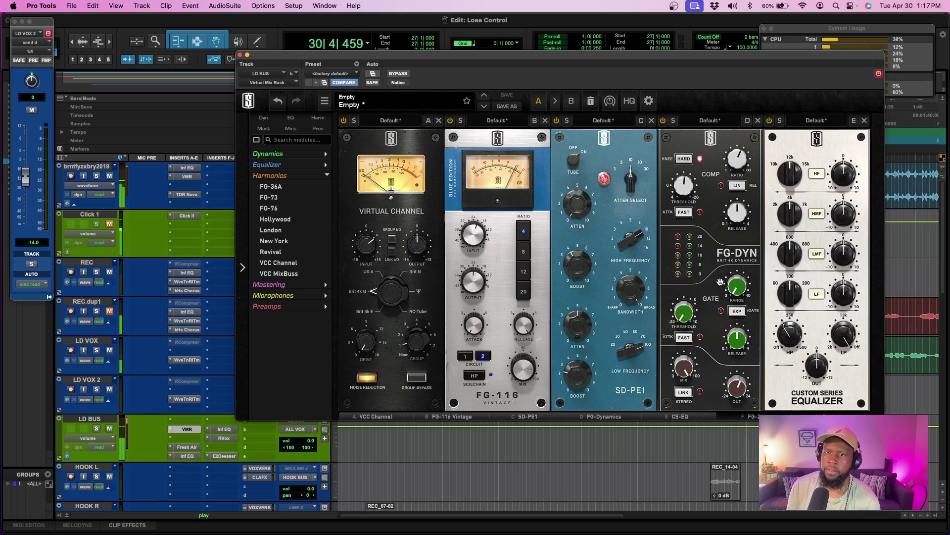
pyautogui.press('space')
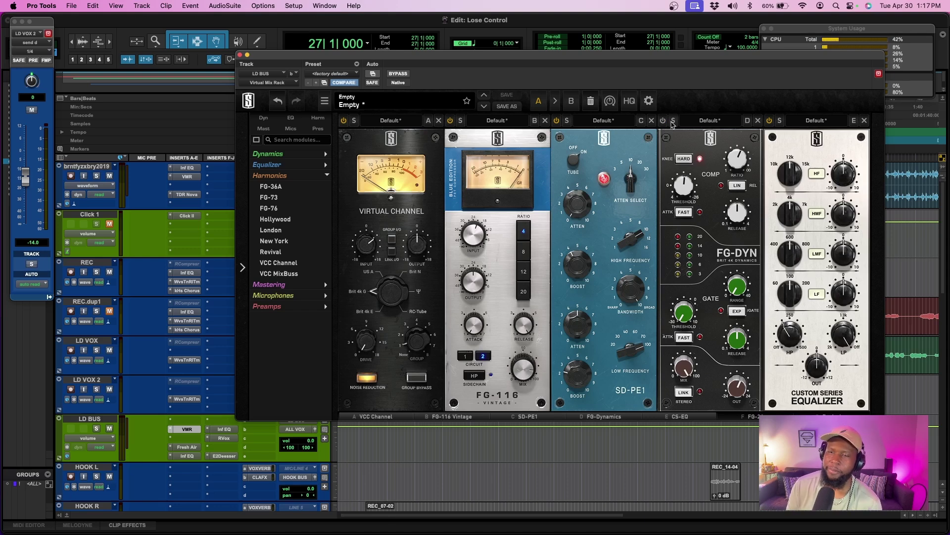
pyautogui.press('space')
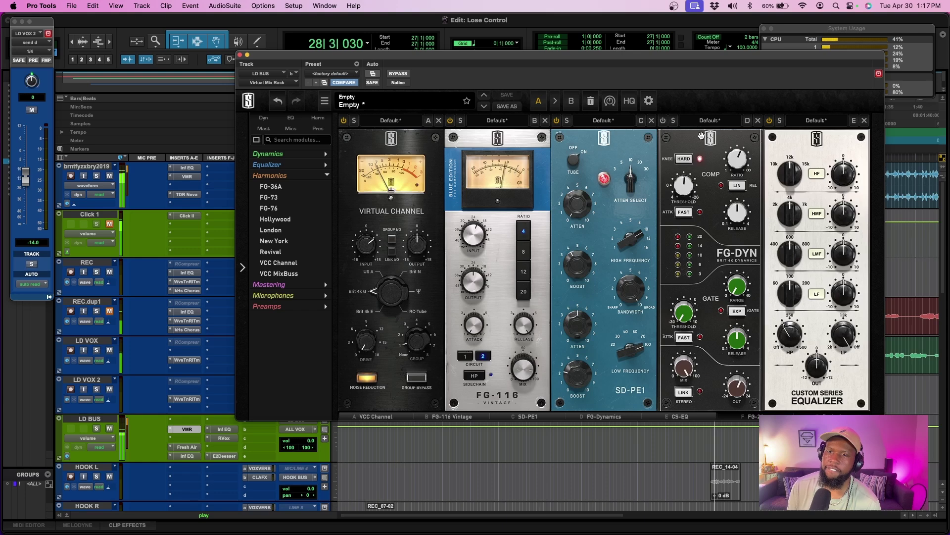
pyautogui.press('space')
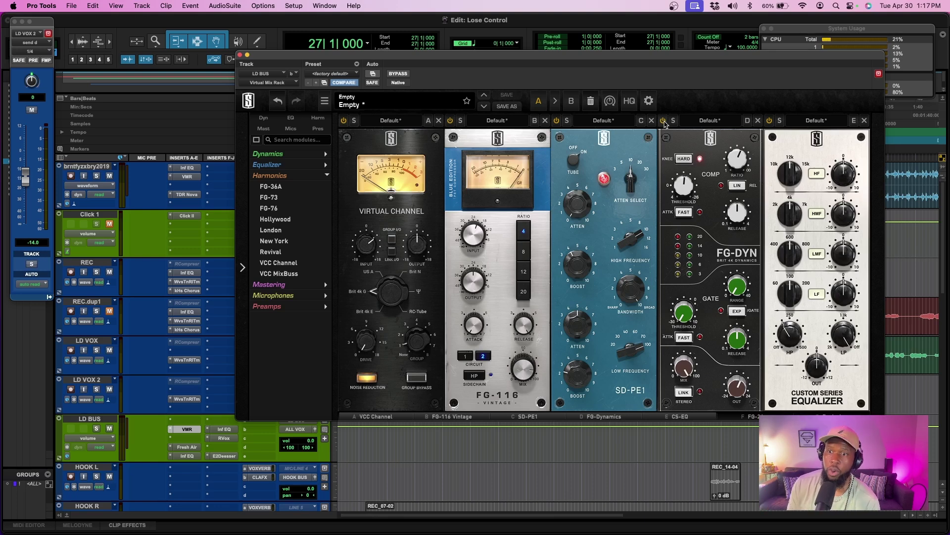
# Repeat the FG-DYN on/off comparison of the lead vocal from bar 27
pyautogui.press('space')
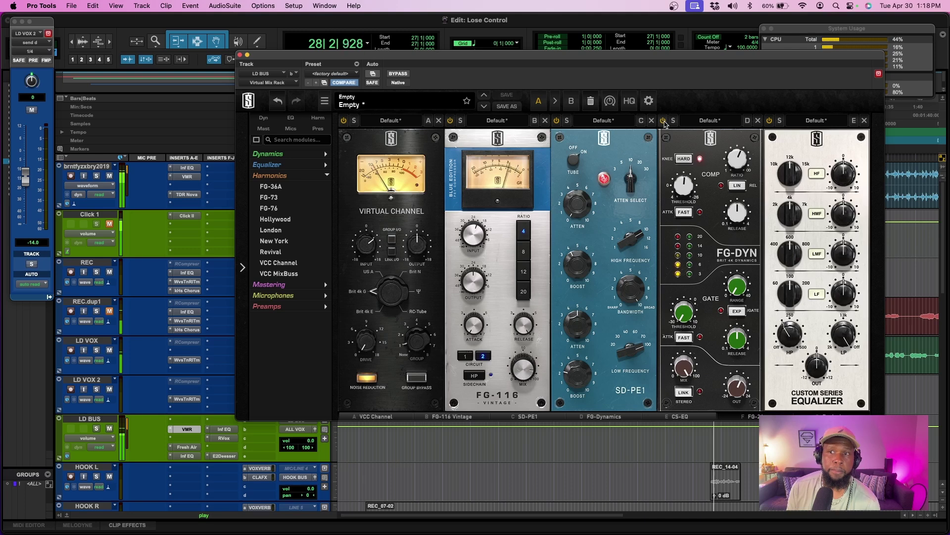
pyautogui.press('space')
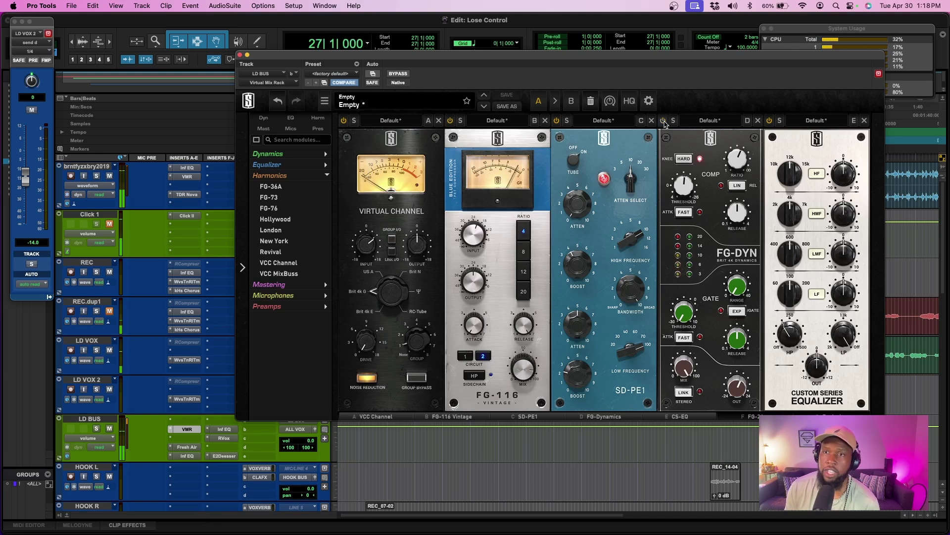
pyautogui.press('space')
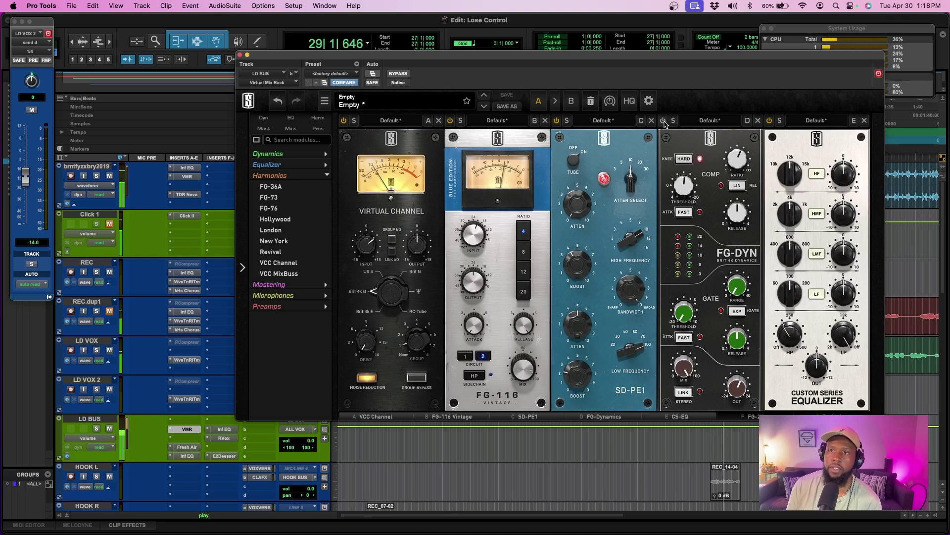
pyautogui.press('space')
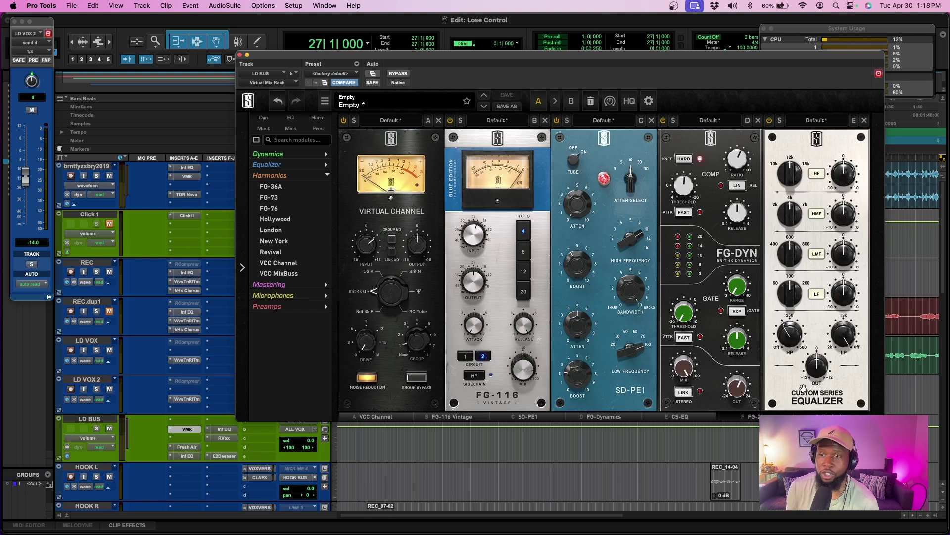
# Compare the lead vocal from bar 27 with the Custom Series Equalizer module switched off and on
pyautogui.click(796, 351)
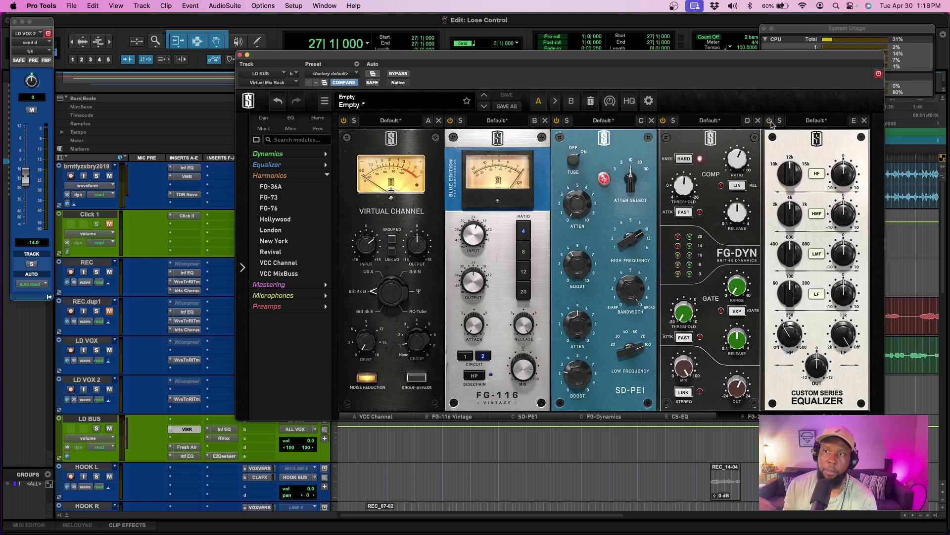
pyautogui.press('space')
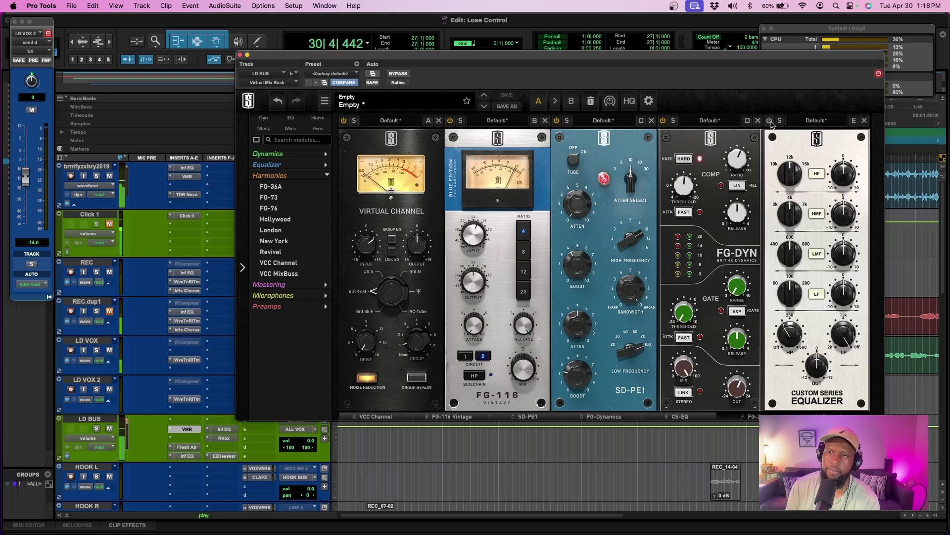
pyautogui.press('space')
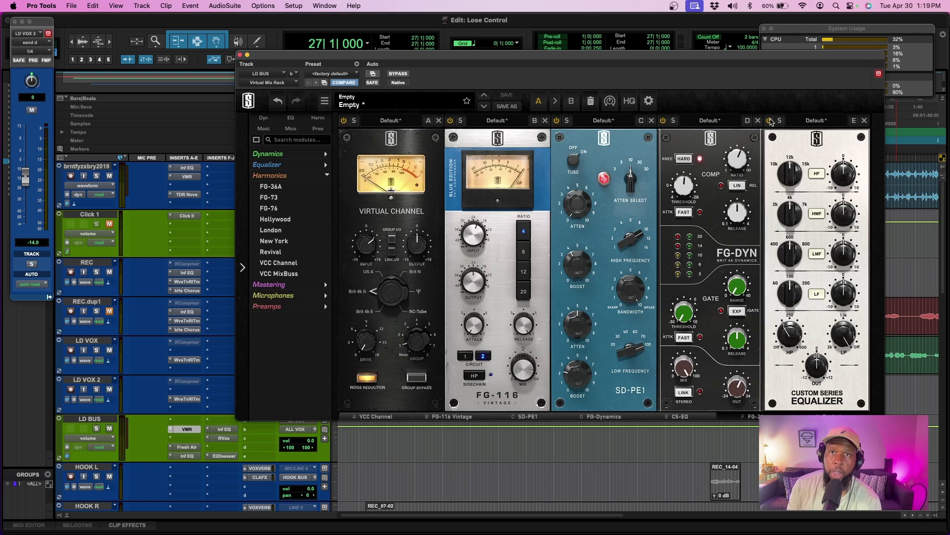
pyautogui.press('space')
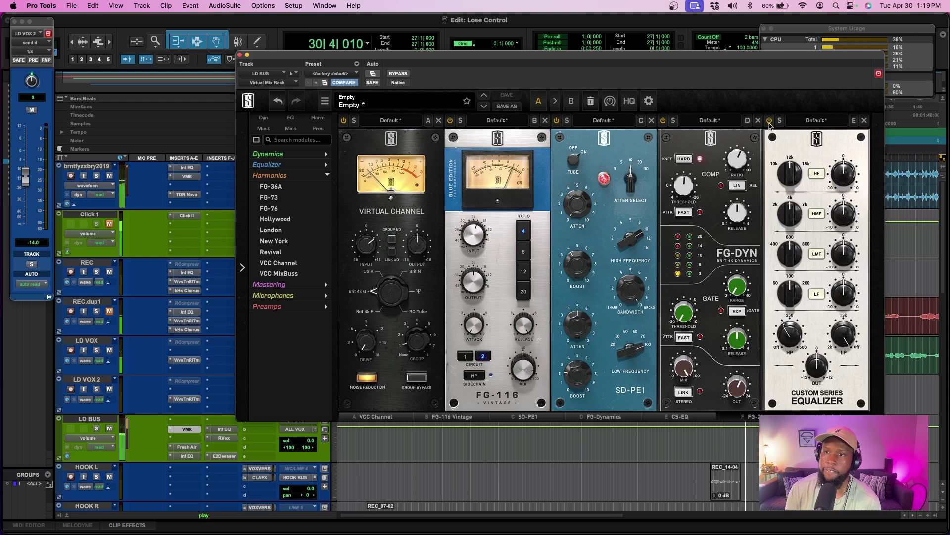
pyautogui.press('space')
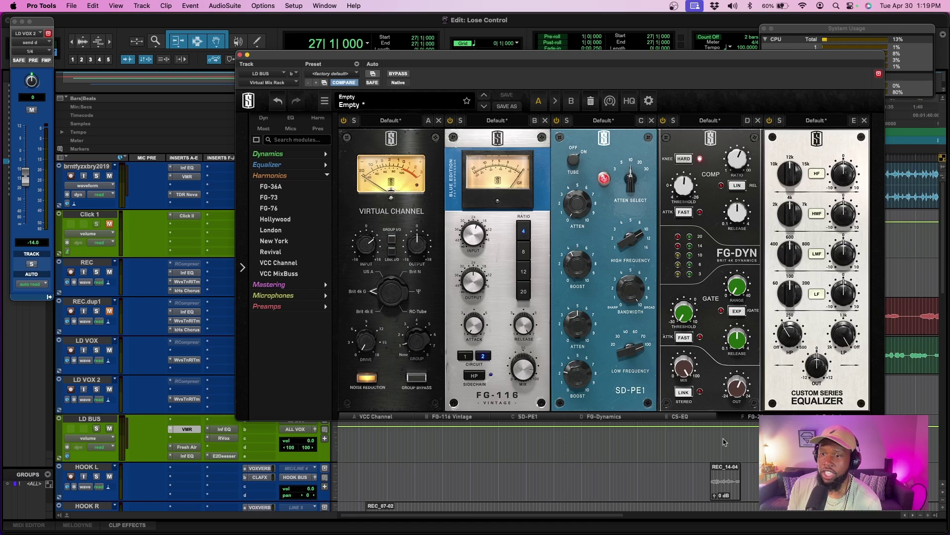
# Play from bar 27 while examining the FG-2A and Revival modules at the end of the rack
pyautogui.click(743, 418)
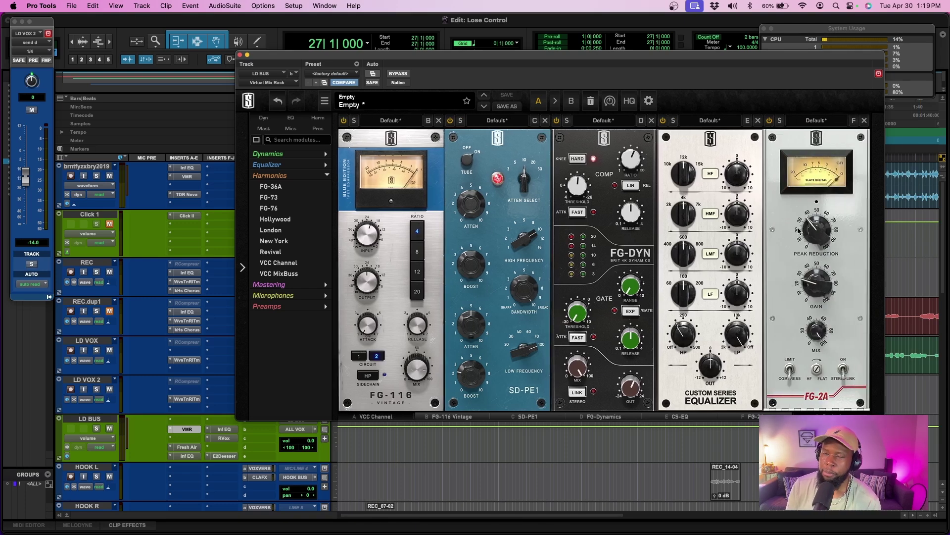
pyautogui.press('space')
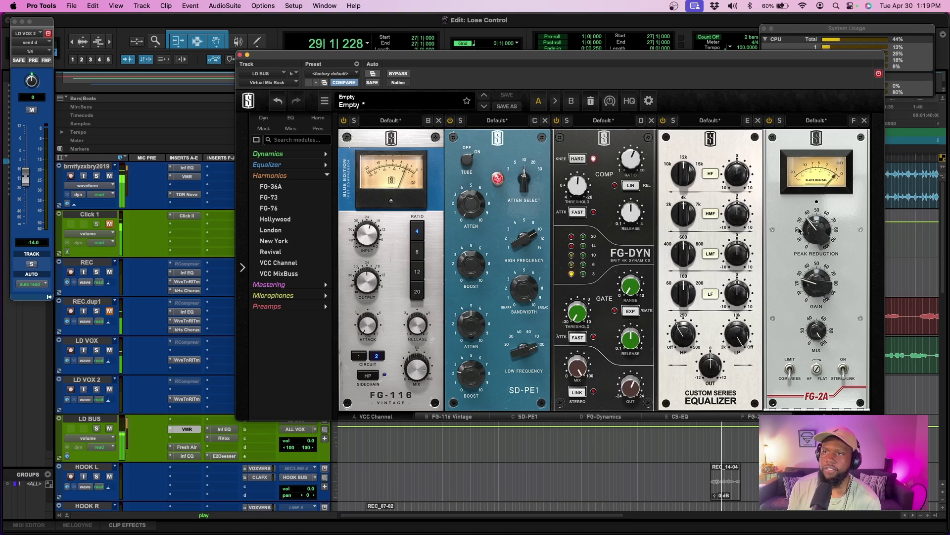
pyautogui.hscroll(3, 828, 287)
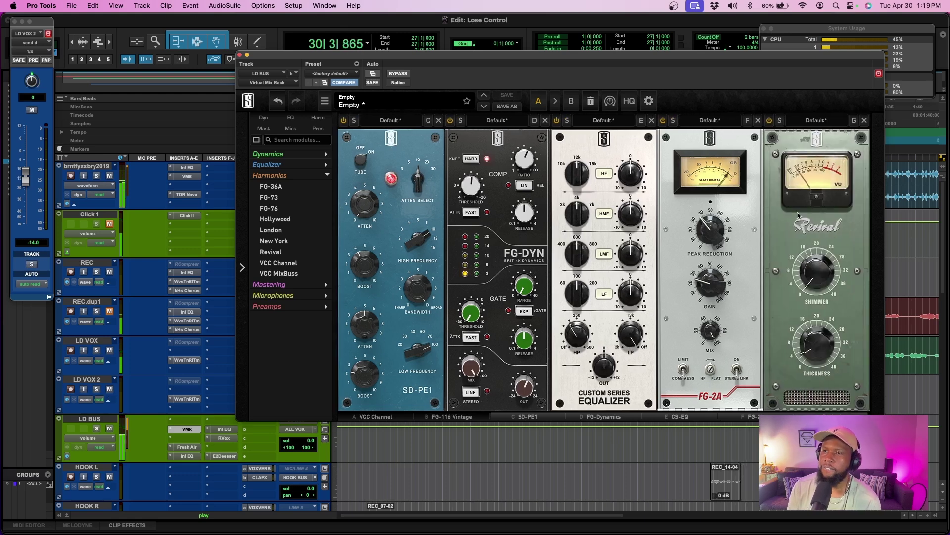
pyautogui.press('space')
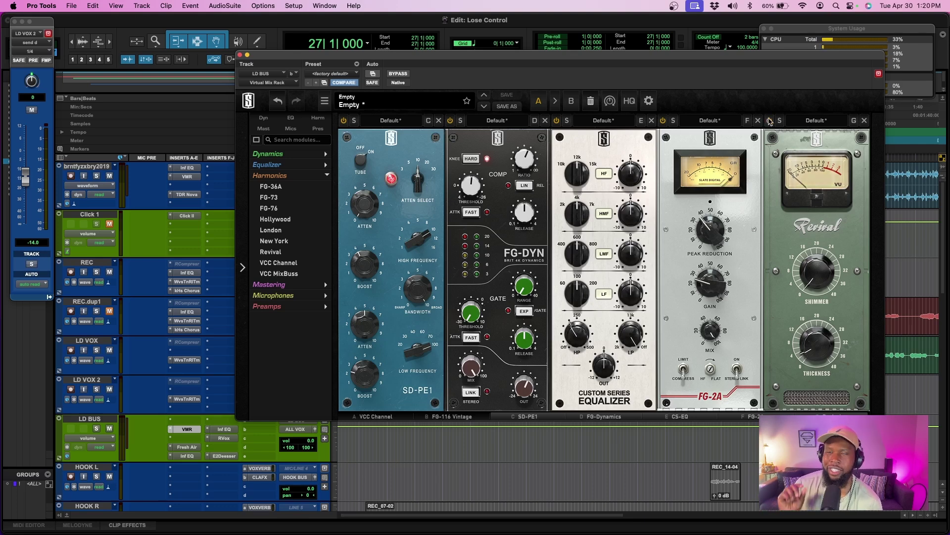
# Compare the lead vocal from bar 27 with the Revival module switched off and on, closing the Virtual Mix Rack window during playback
pyautogui.press('space')
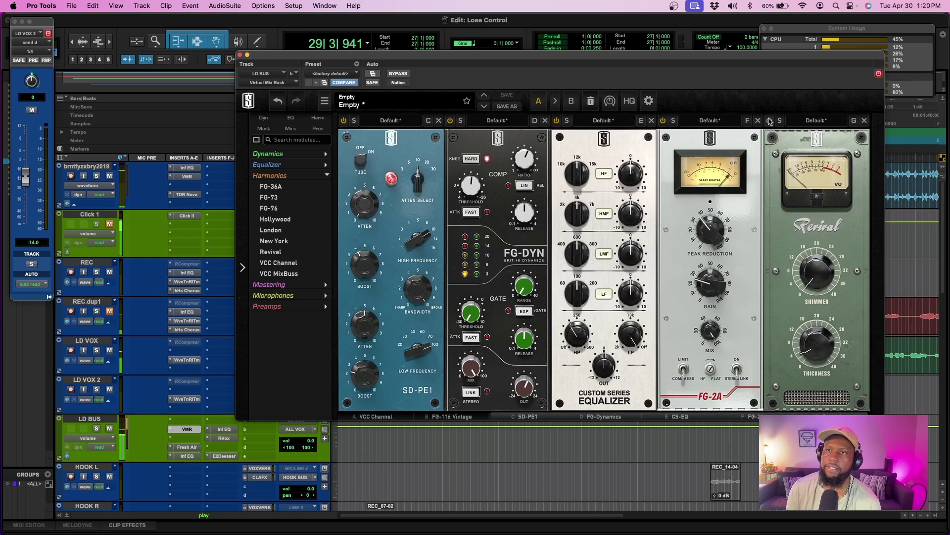
pyautogui.press('space')
pyautogui.press('space')
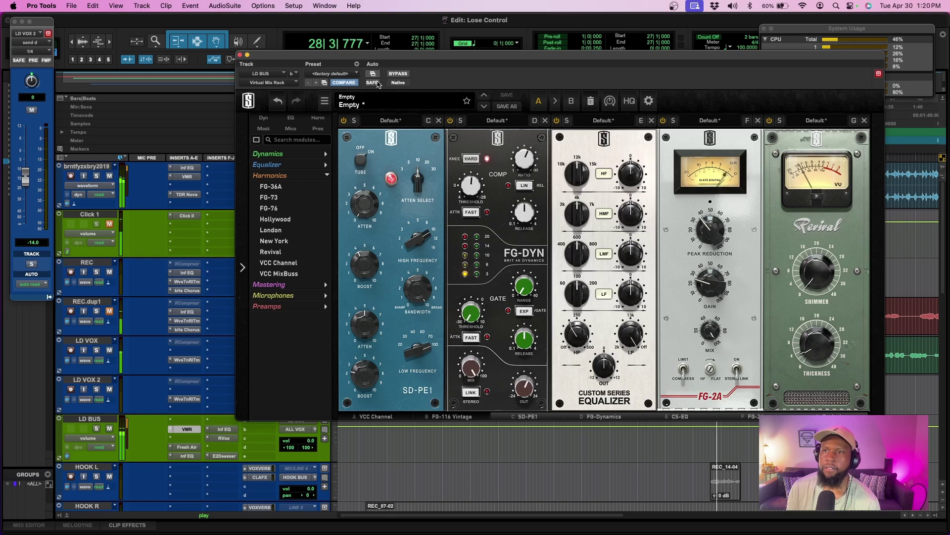
pyautogui.click(240, 55)
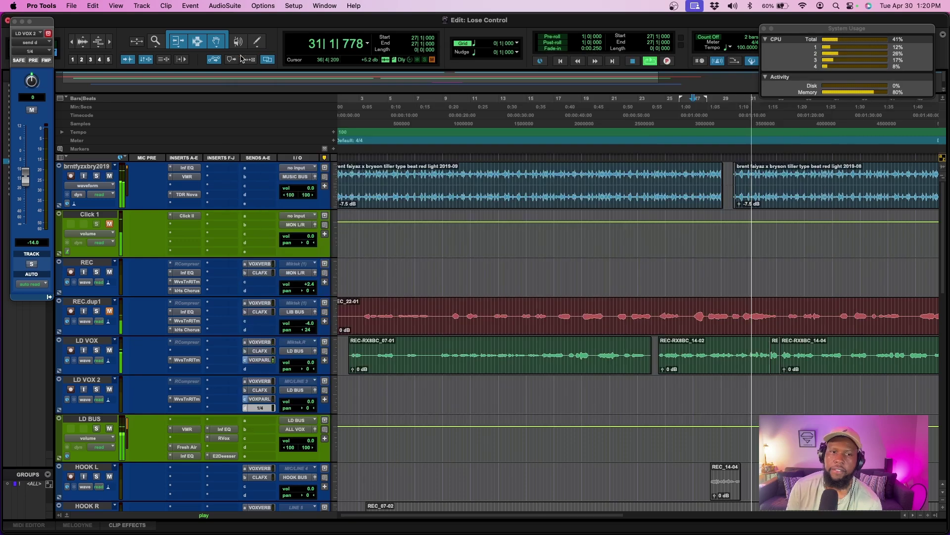
pyautogui.press('space')
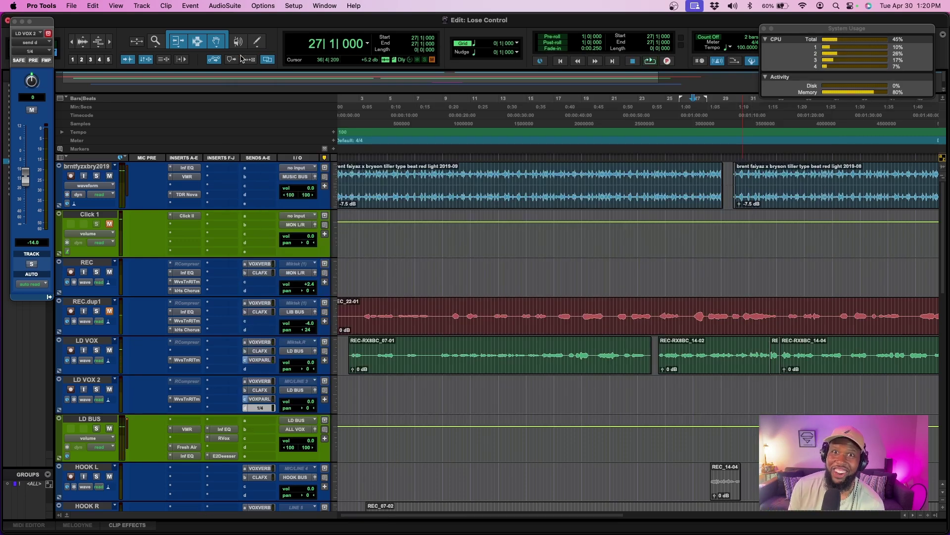
# Compare the lead vocal from bar 27 with Fresh Air on LD BUS bypassed and active, closing its window at the end
pyautogui.click(186, 447)
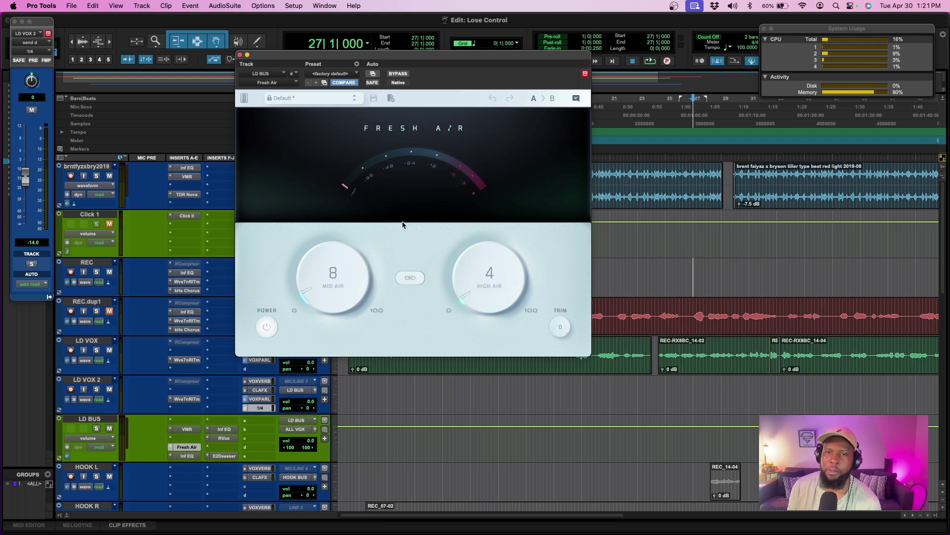
pyautogui.click(396, 73)
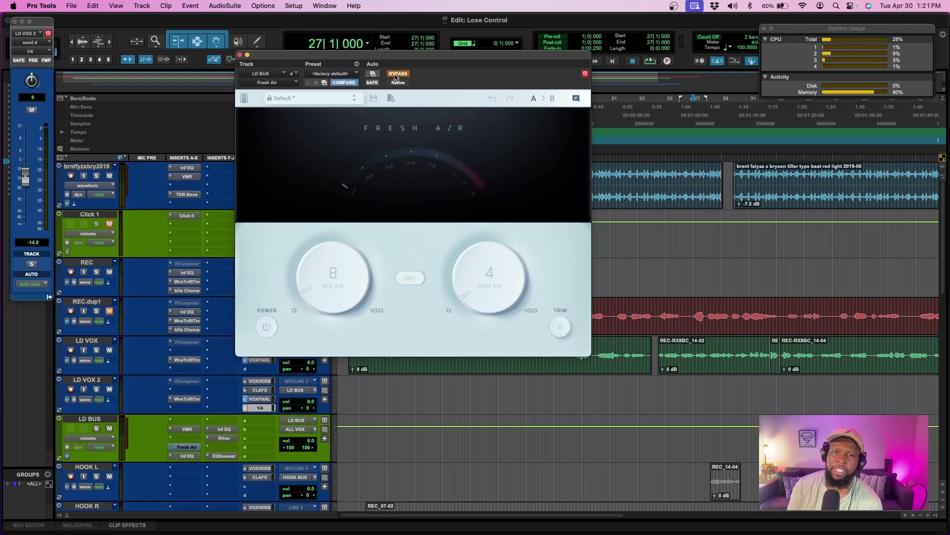
pyautogui.press('space')
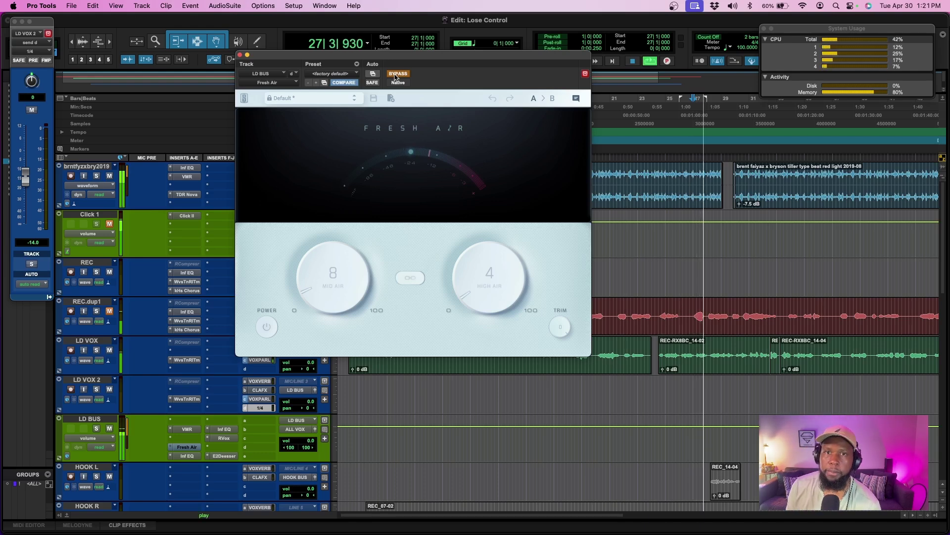
pyautogui.click(396, 74)
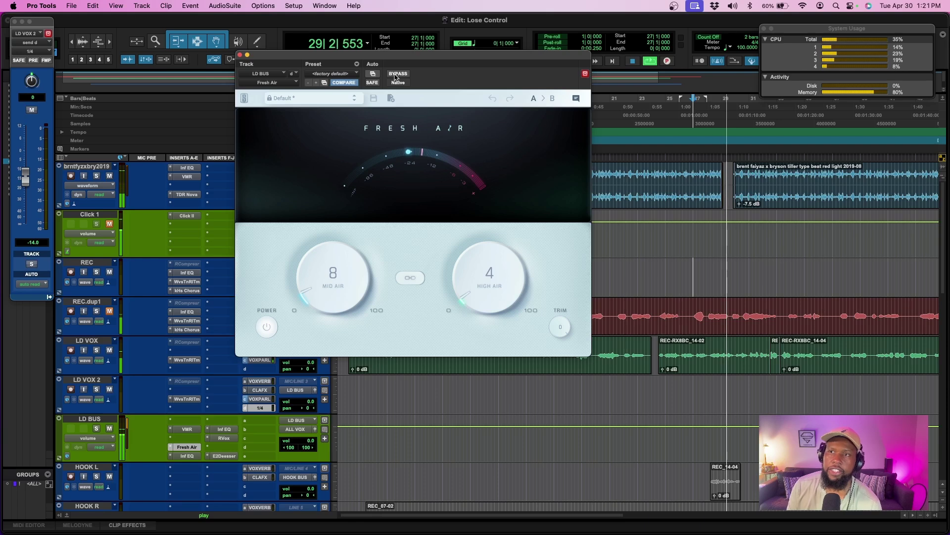
pyautogui.press('space')
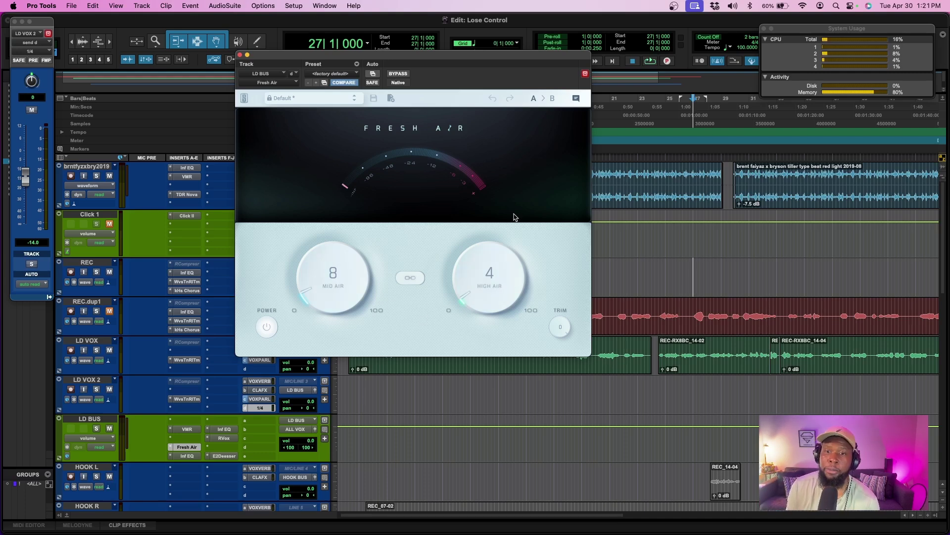
pyautogui.click(240, 55)
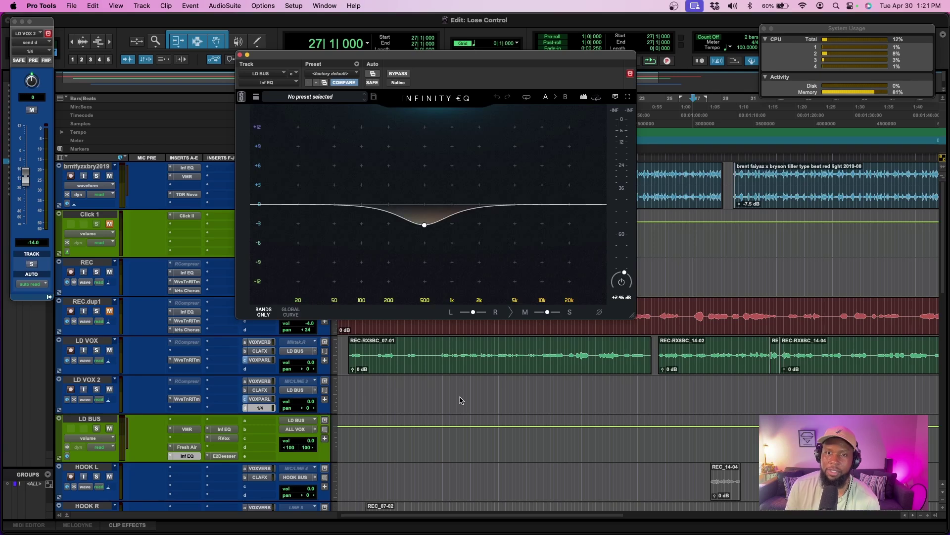
# View both Infinity EQ inserts on LD BUS, and audition Band 1 of the first one in solo during playback from bar 27
pyautogui.click(222, 429)
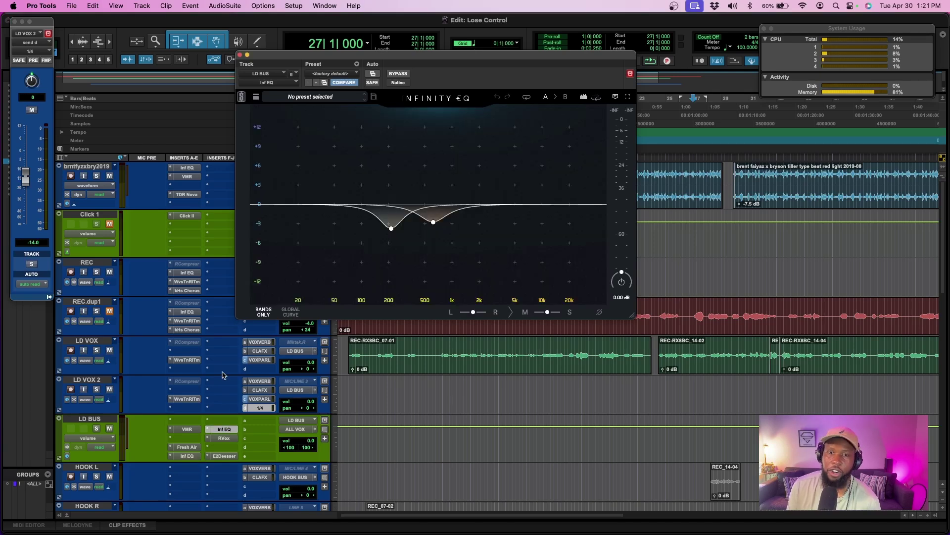
pyautogui.click(183, 456)
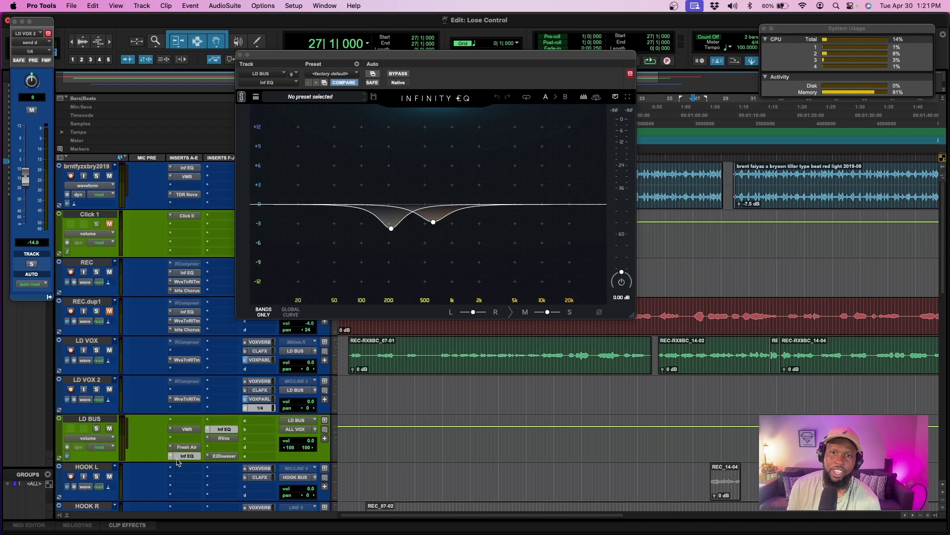
pyautogui.press('space')
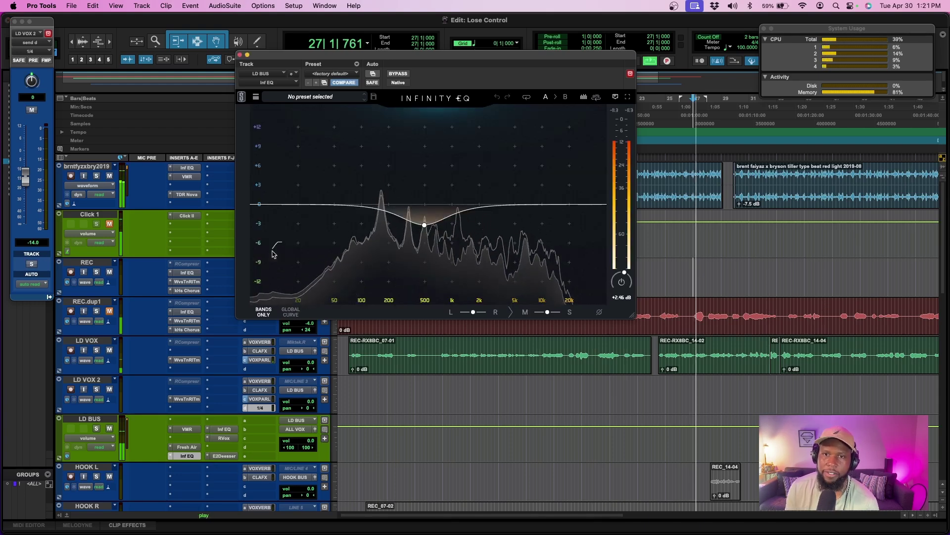
pyautogui.click(424, 241)
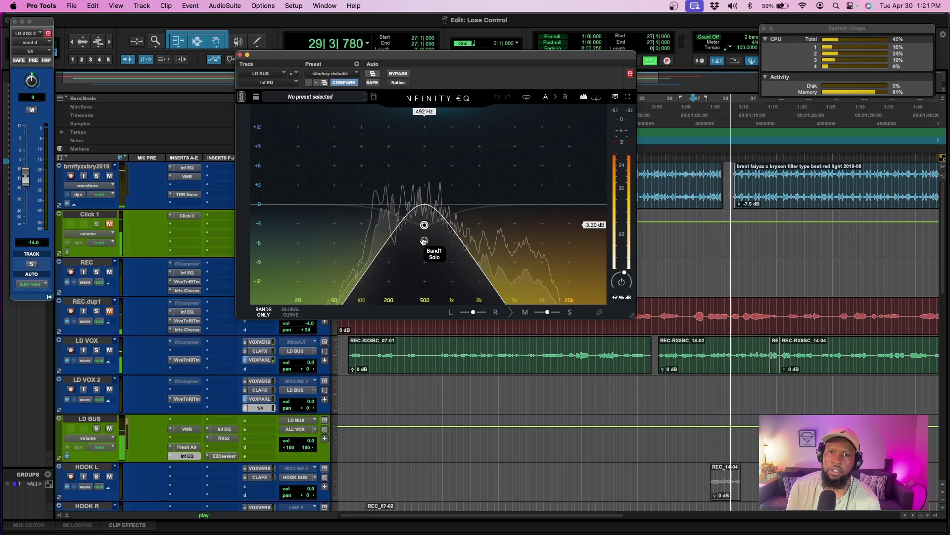
pyautogui.click(425, 241)
pyautogui.press('space')
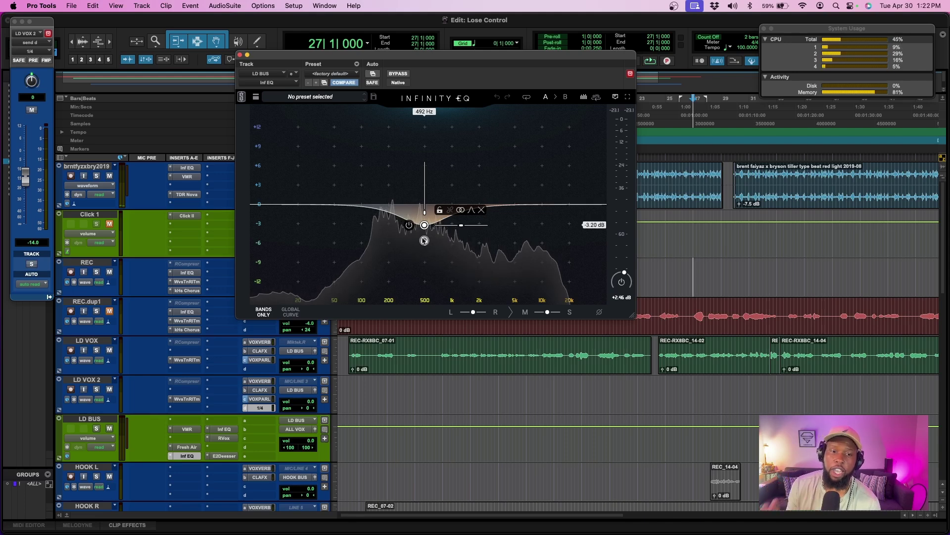
# Audition Band 2 and Band 1 of the second Infinity EQ on LD BUS in solo during playback from bar 27
pyautogui.click(224, 429)
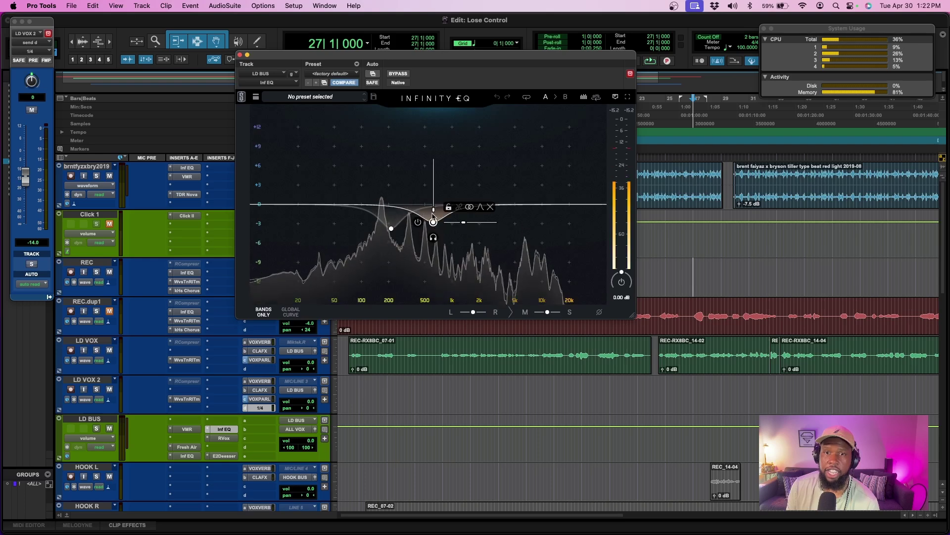
pyautogui.click(433, 237)
pyautogui.click(391, 228)
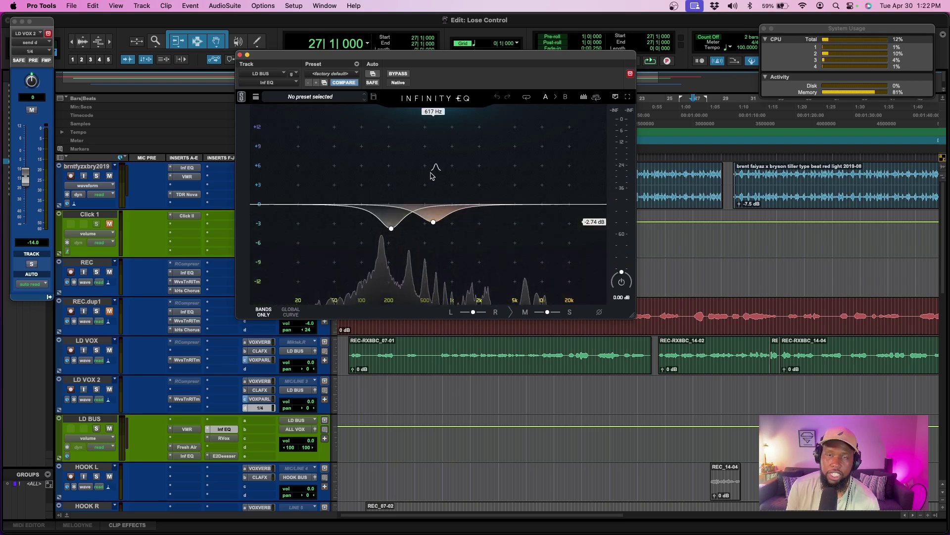
pyautogui.press('space')
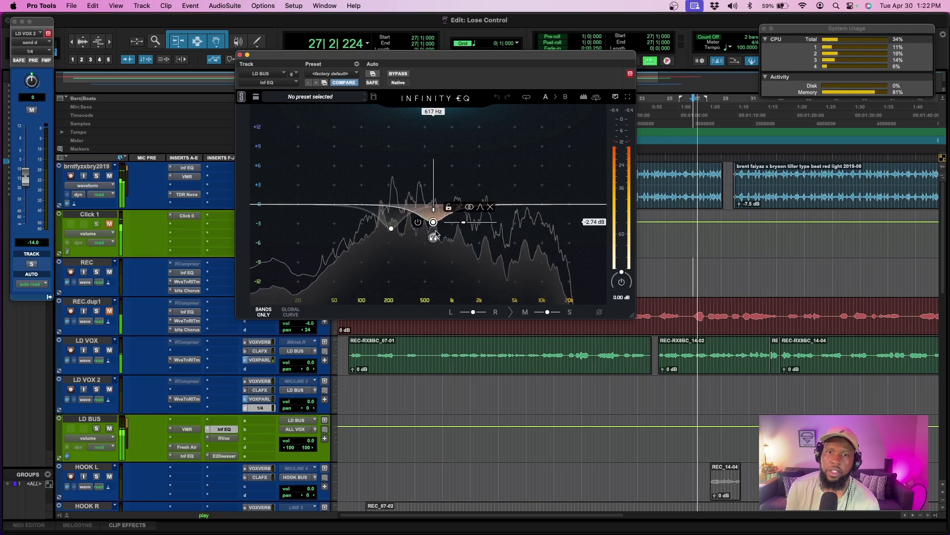
pyautogui.click(433, 240)
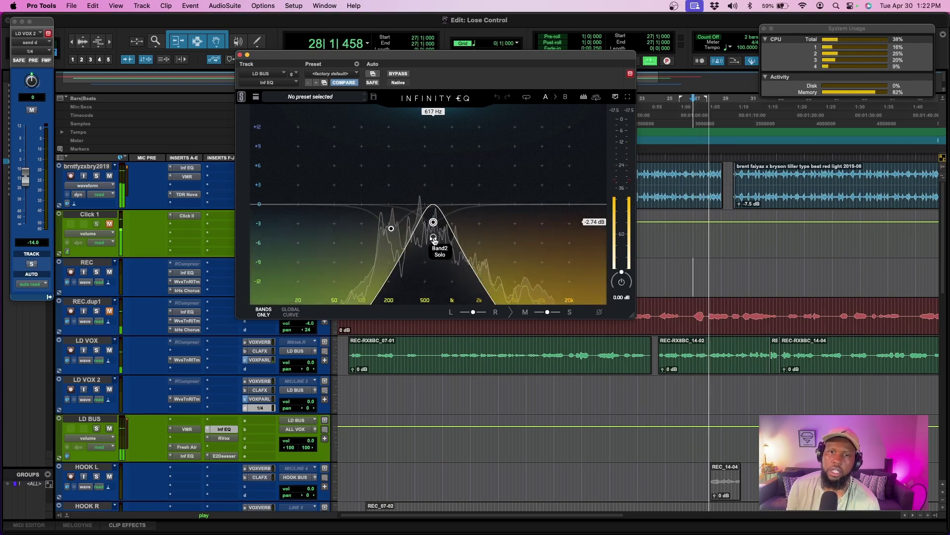
pyautogui.click(434, 239)
pyautogui.click(391, 243)
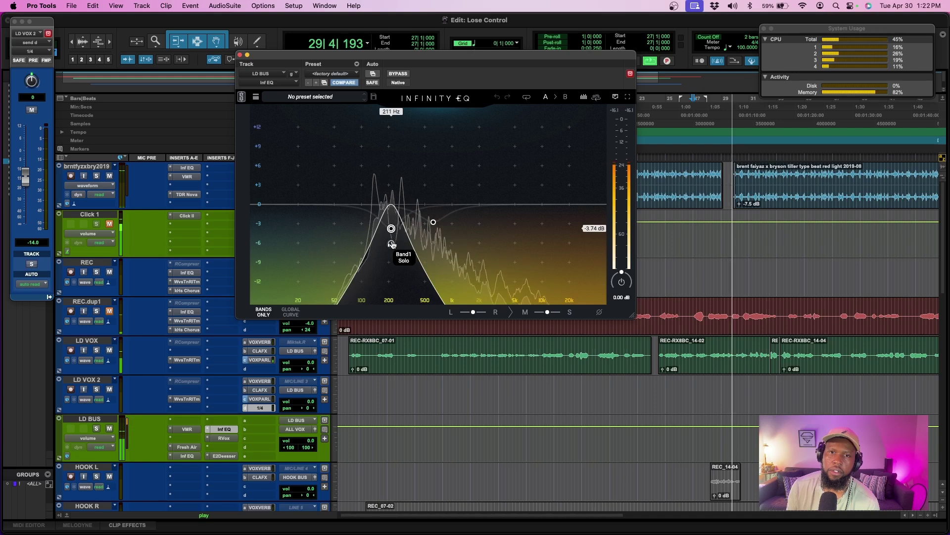
pyautogui.click(391, 244)
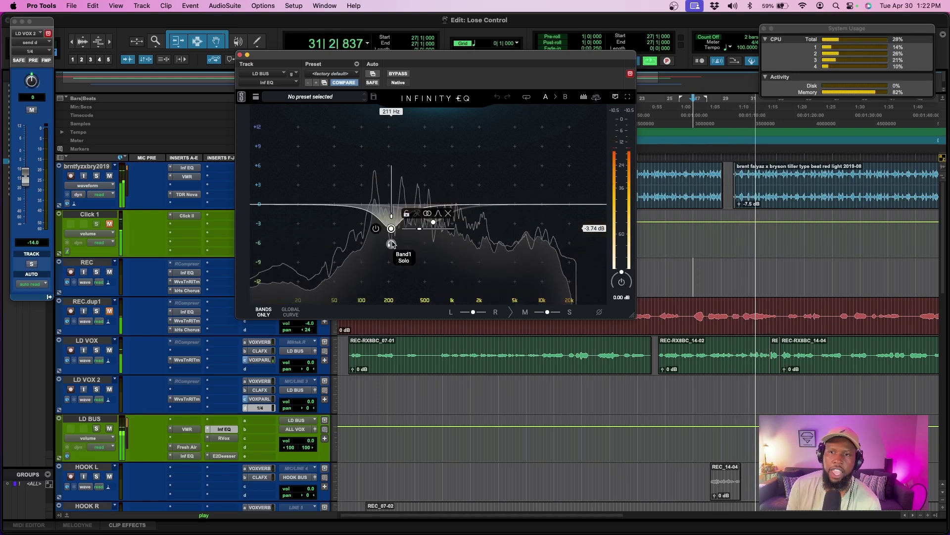
pyautogui.press('space')
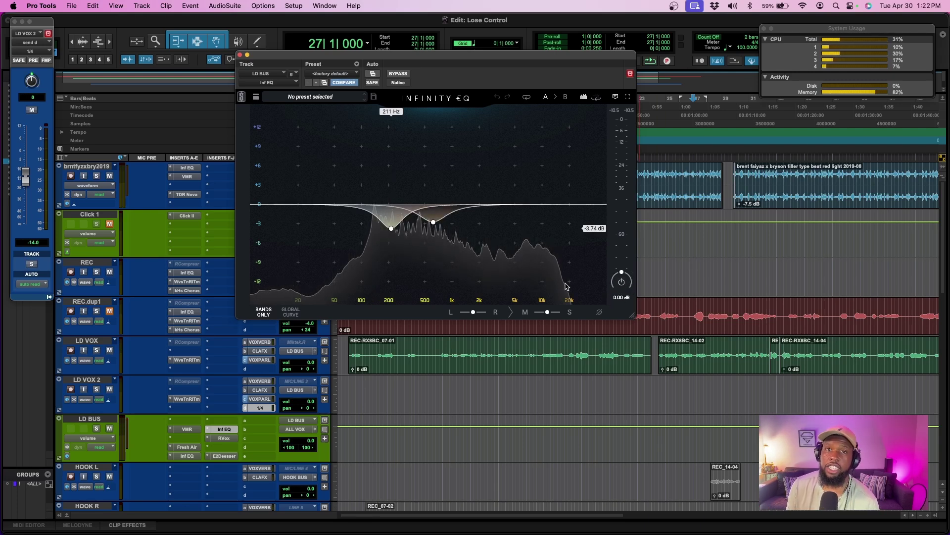
# Briefly revisit Fresh Air, and play from bar 27 while examining the RVox compressor on LD BUS, closing each plug-in window
pyautogui.click(185, 447)
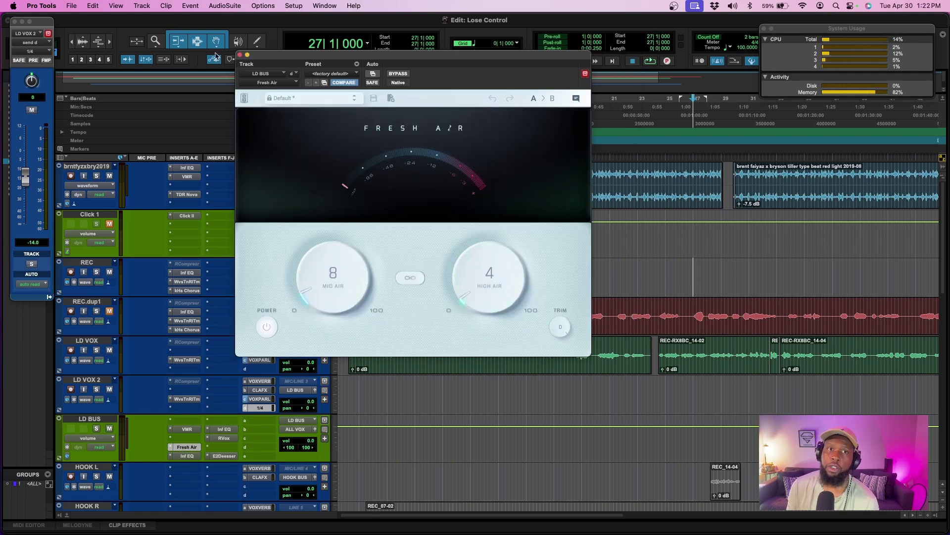
pyautogui.click(240, 55)
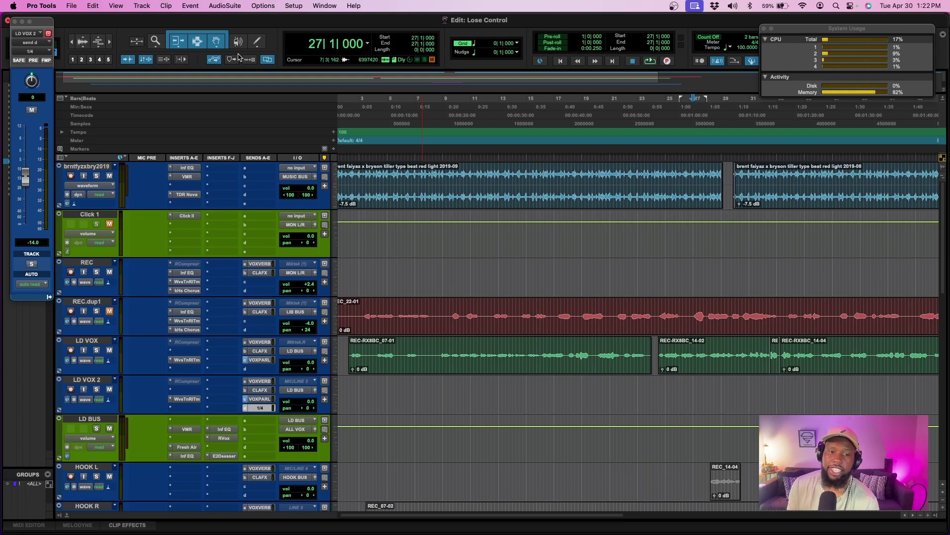
pyautogui.click(224, 438)
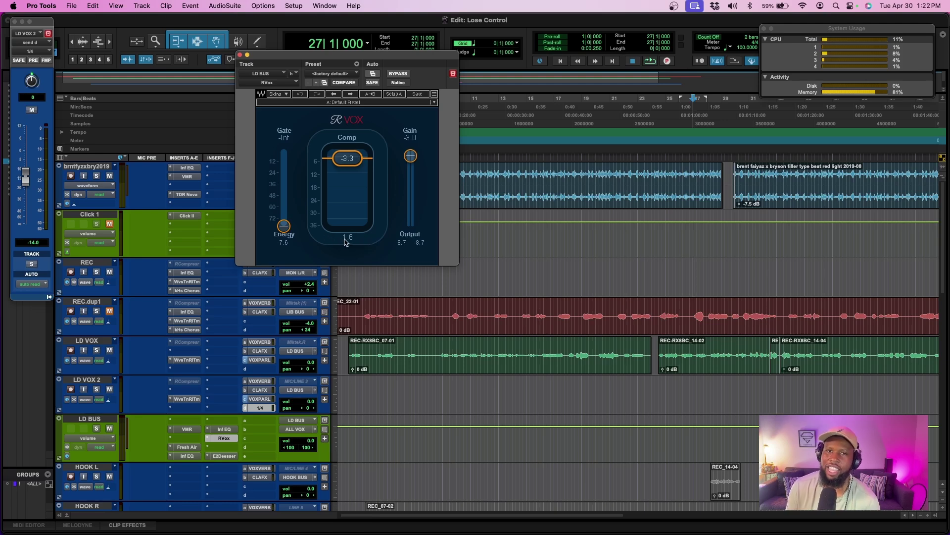
pyautogui.press('space')
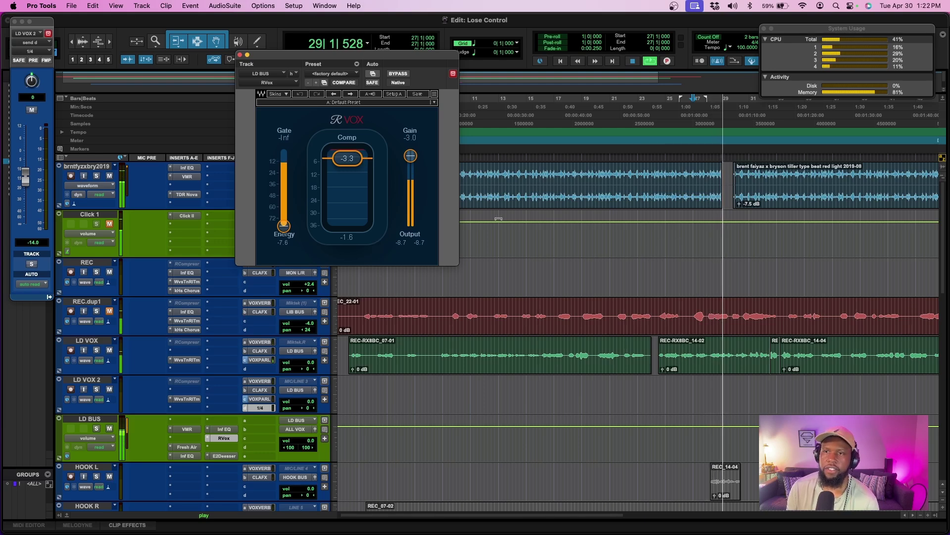
pyautogui.press('space')
pyautogui.click(240, 55)
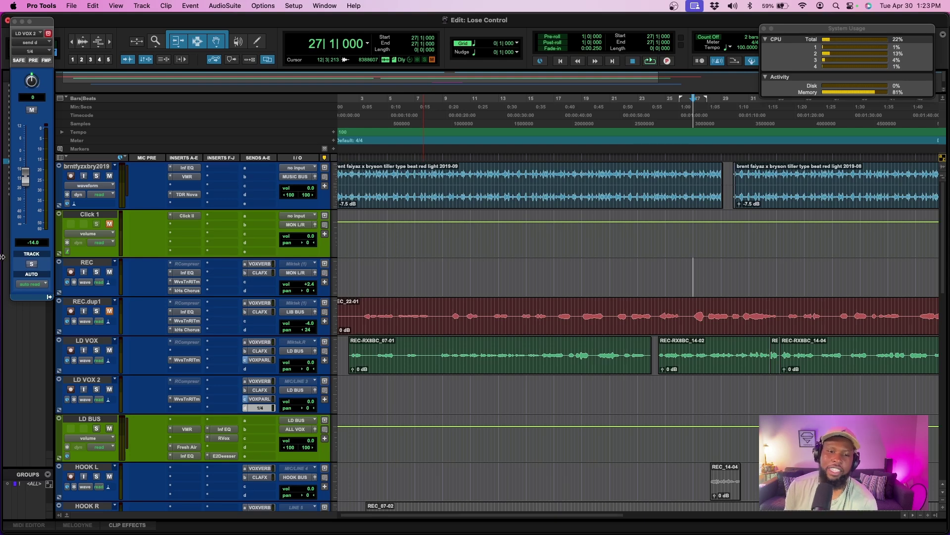
# Compare the lead vocal from bar 27 with the Eiosis E2Deesser on LD BUS bypassed and active, closing its window during playback
pyautogui.click(224, 456)
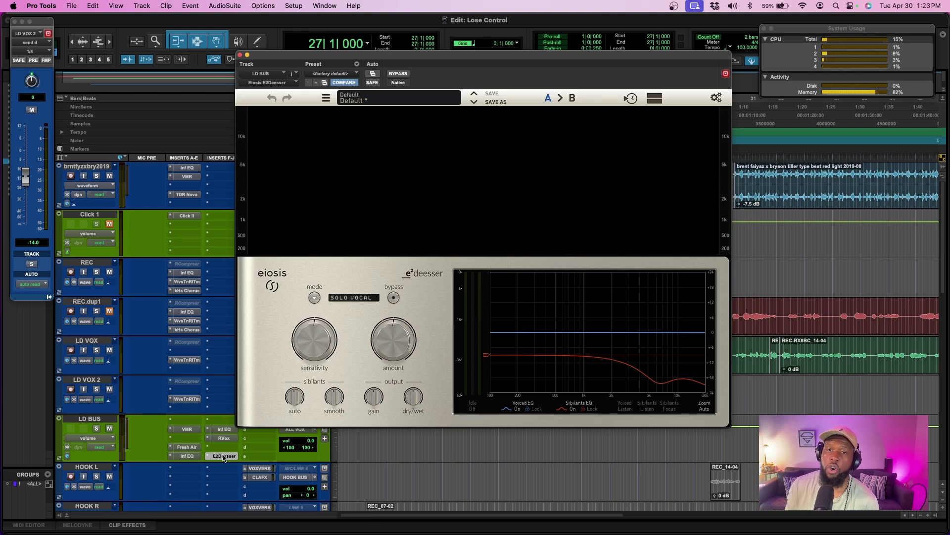
pyautogui.click(396, 74)
pyautogui.press('space')
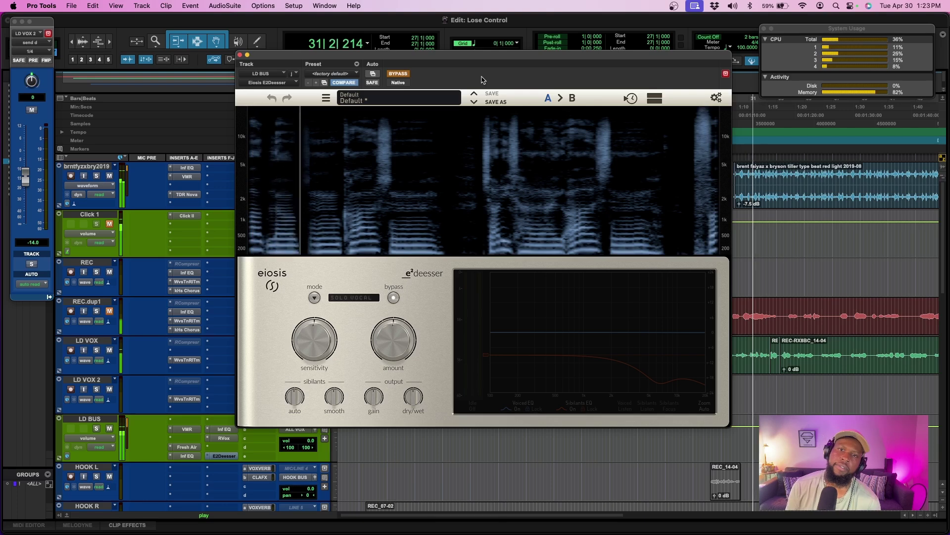
pyautogui.press('space')
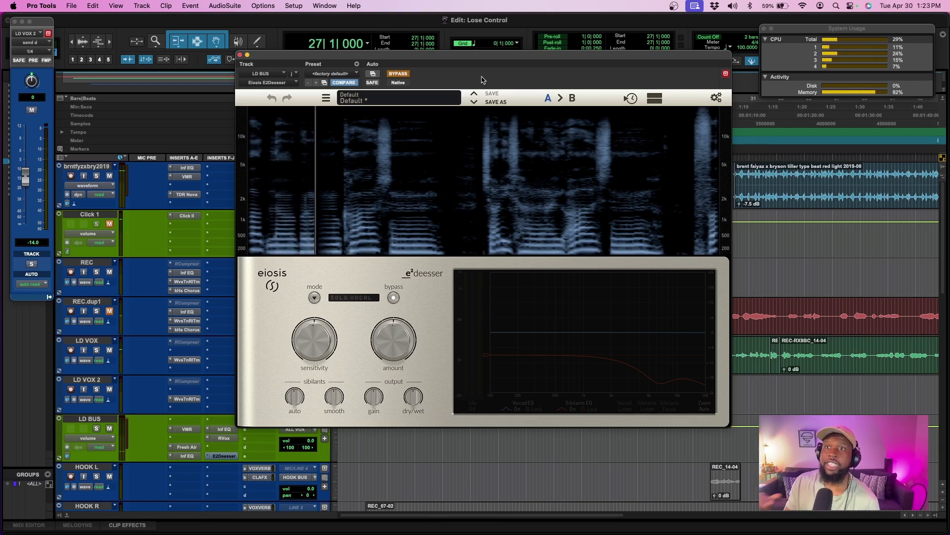
pyautogui.click(398, 74)
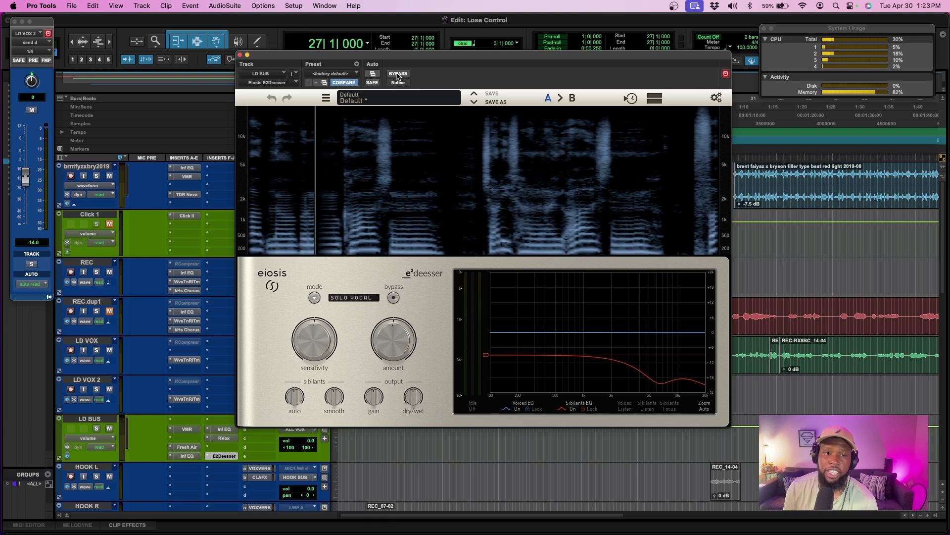
pyautogui.press('space')
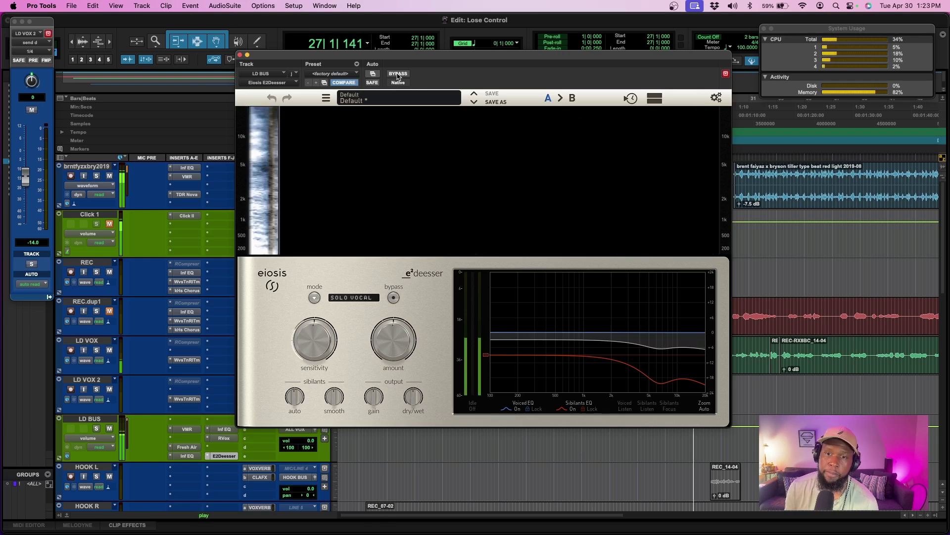
pyautogui.click(240, 56)
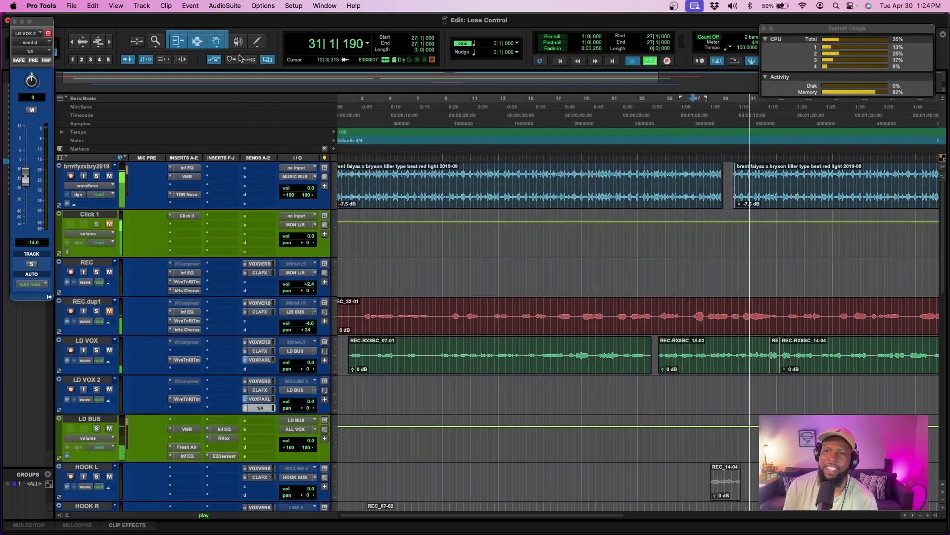
pyautogui.press('space')
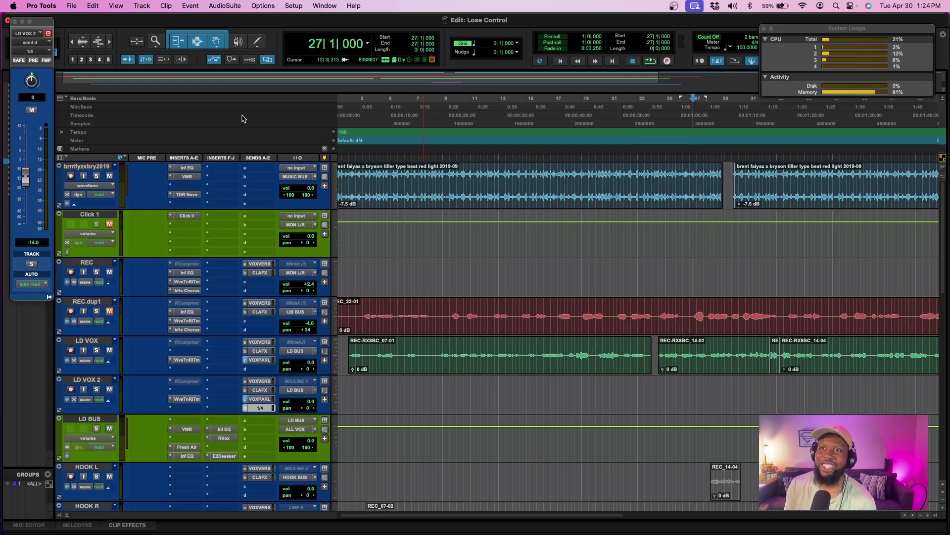
# Review the LD BUS chain in order: Virtual Mix Rack from its first module, Fresh Air, both Infinity EQs, RVox and E2Deesser
pyautogui.click(186, 430)
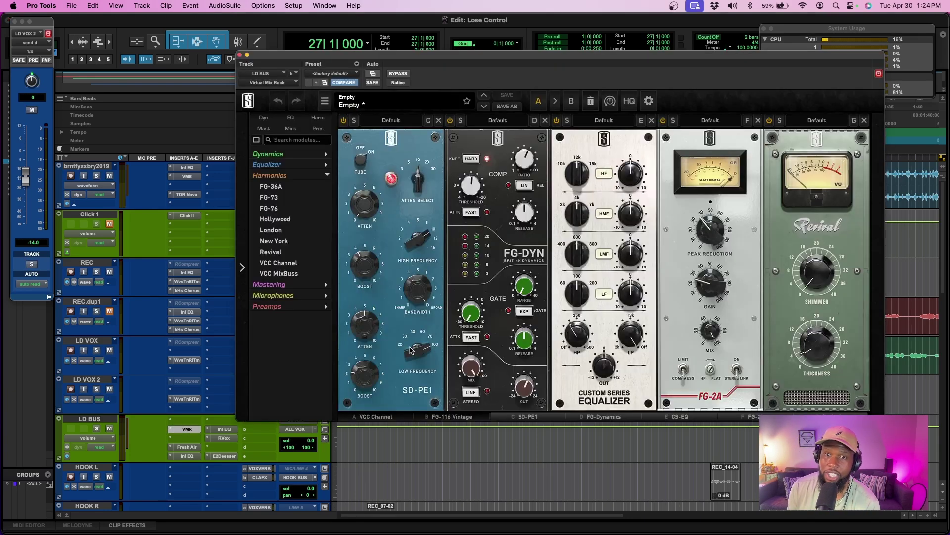
pyautogui.click(372, 418)
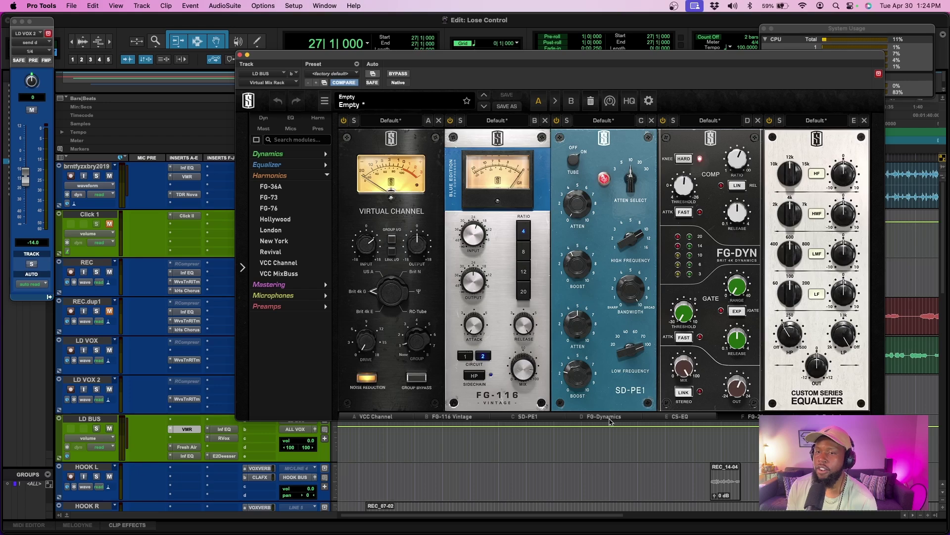
pyautogui.click(192, 448)
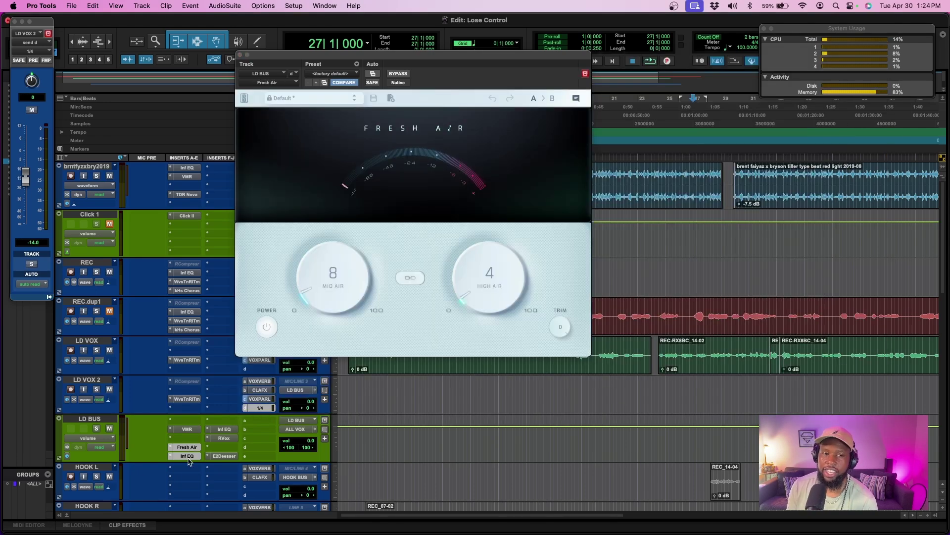
pyautogui.click(230, 430)
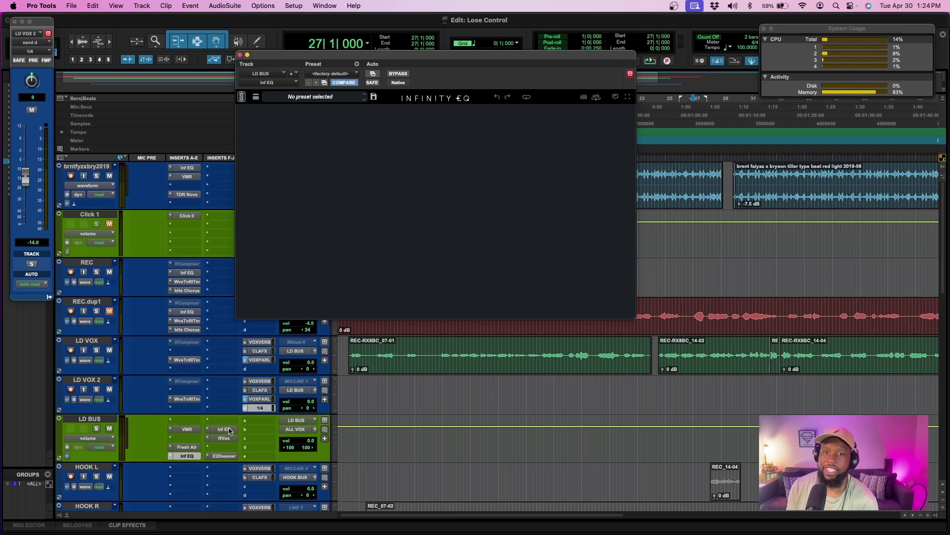
pyautogui.click(229, 430)
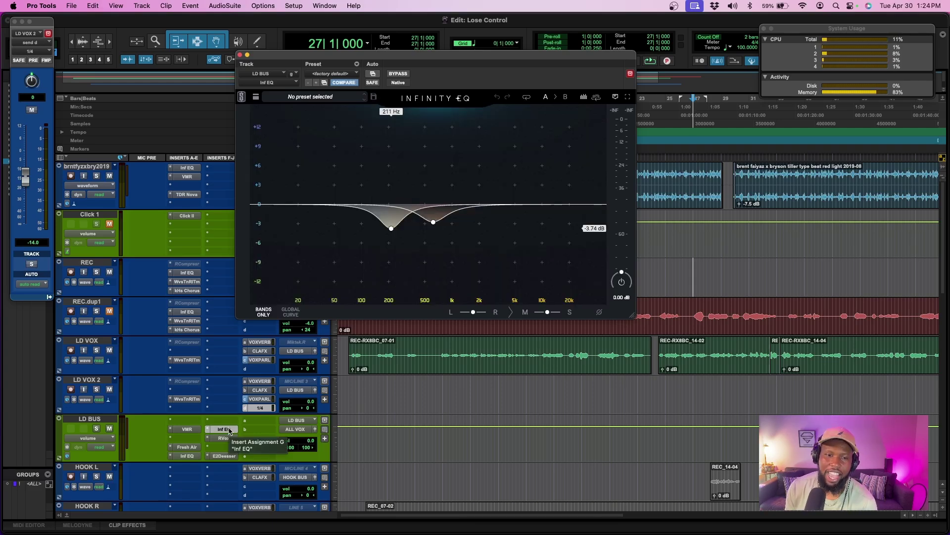
pyautogui.click(224, 438)
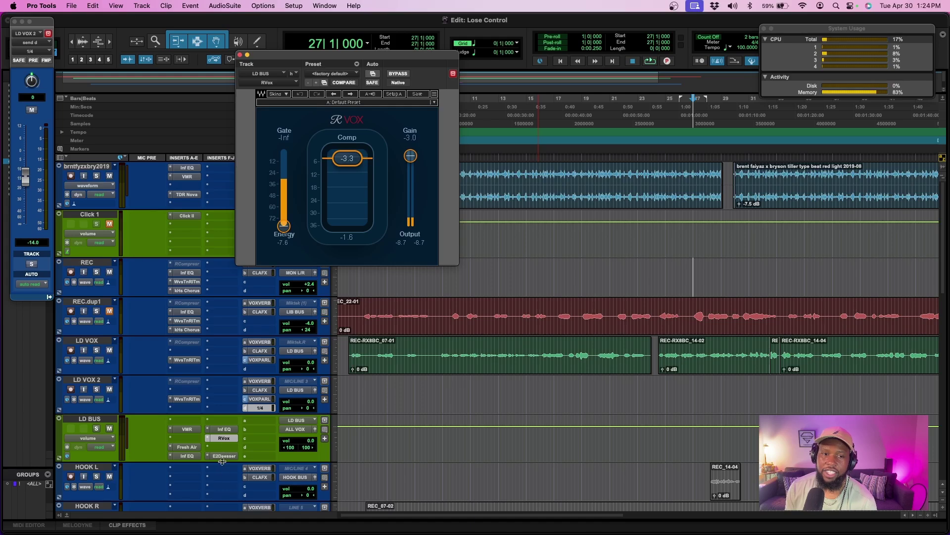
pyautogui.click(223, 457)
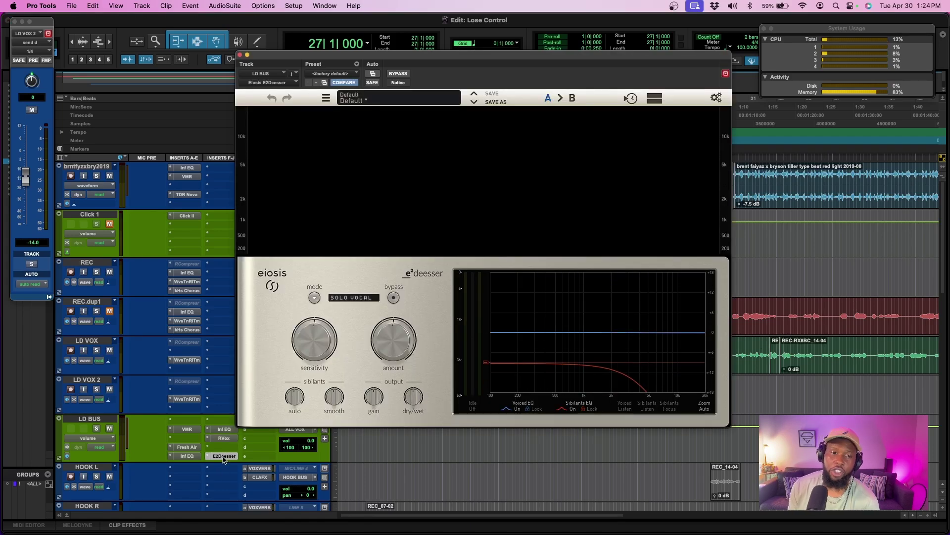